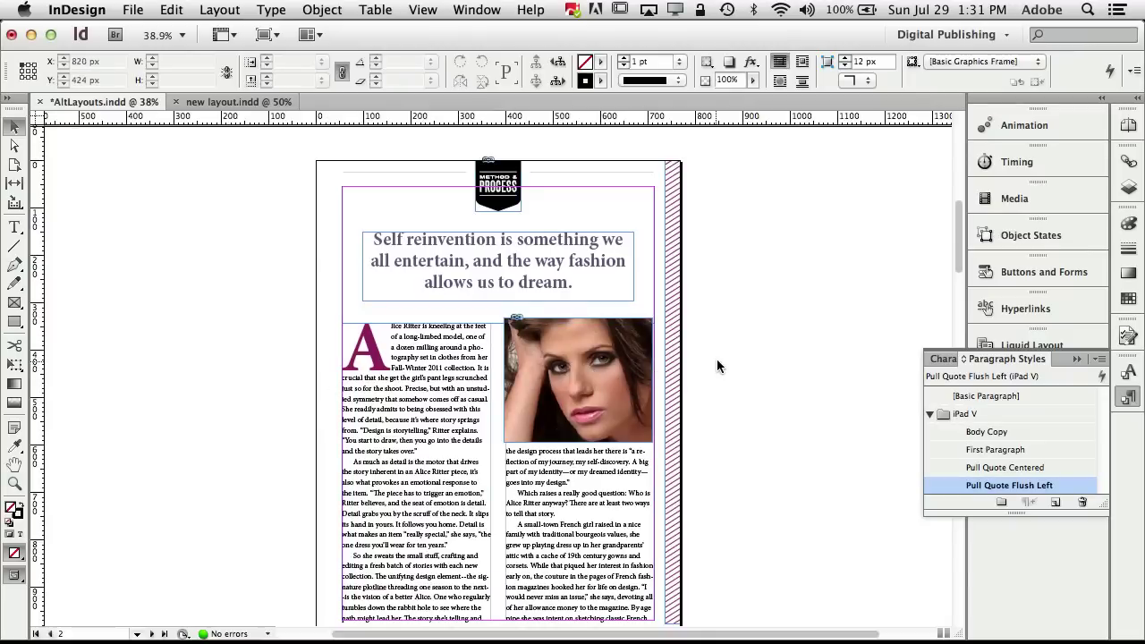
- Look over the AltLayouts.indd magazine page, then switch to the blank new layout.indd document
{"action": "scroll", "coordinate": [717, 362], "scroll_direction": "down", "scroll_amount": 2}
{"action": "scroll", "coordinate": [717, 359], "scroll_direction": "down", "scroll_amount": 10}
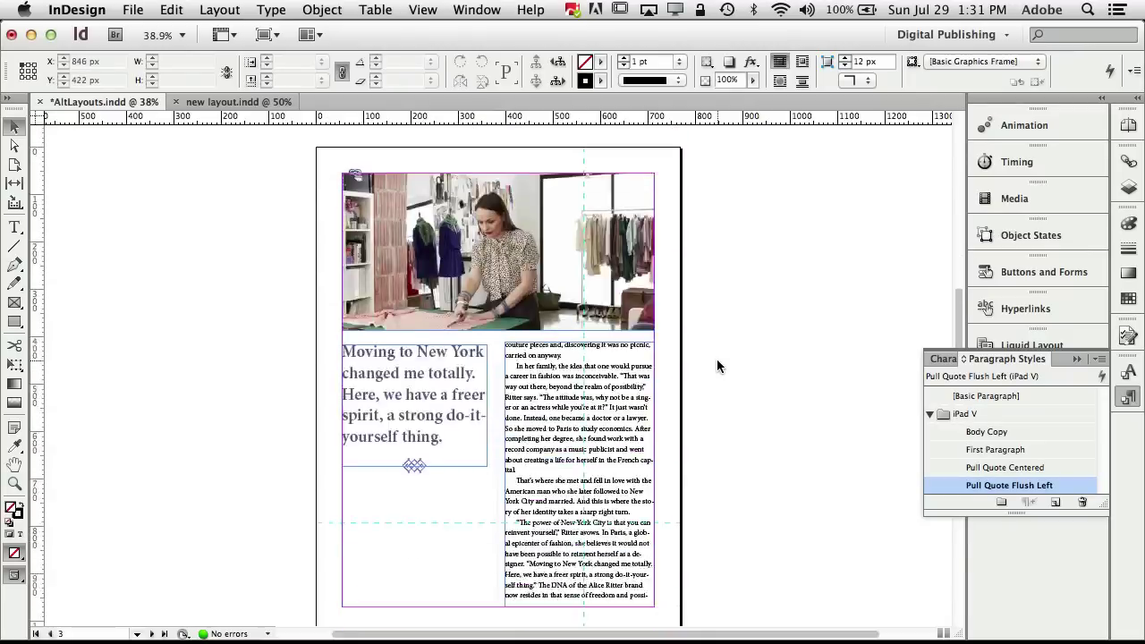
{"action": "scroll", "coordinate": [716, 358], "scroll_direction": "up", "scroll_amount": 8}
{"action": "scroll", "coordinate": [716, 366], "scroll_direction": "up", "scroll_amount": 8}
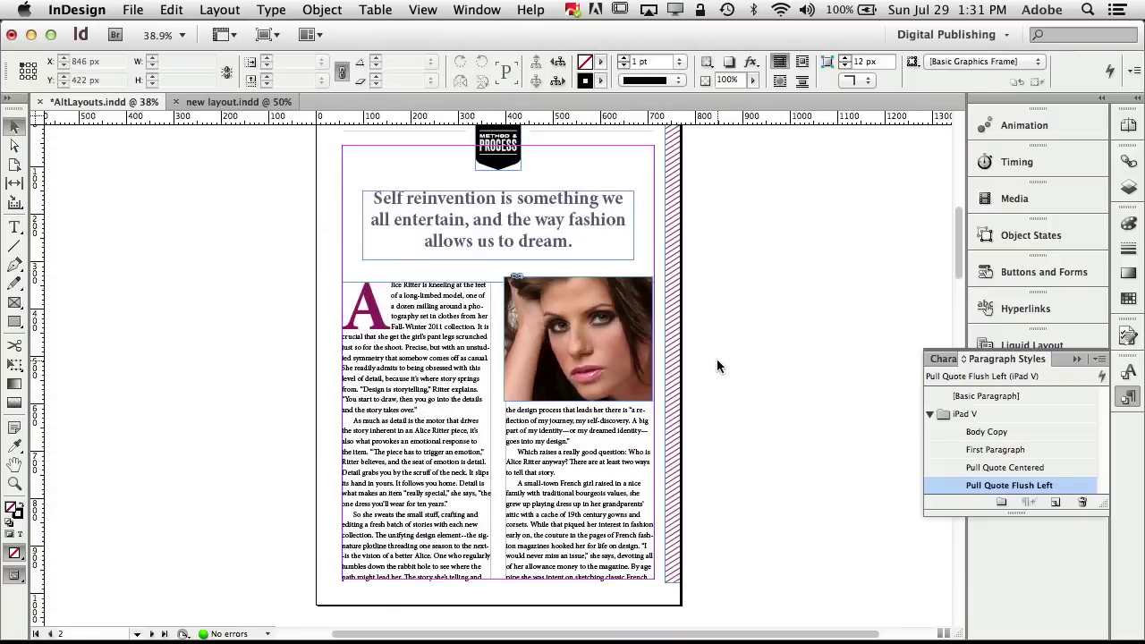
{"action": "scroll", "coordinate": [716, 366], "scroll_direction": "down", "scroll_amount": 2}
{"action": "left_click", "coordinate": [219, 103]}
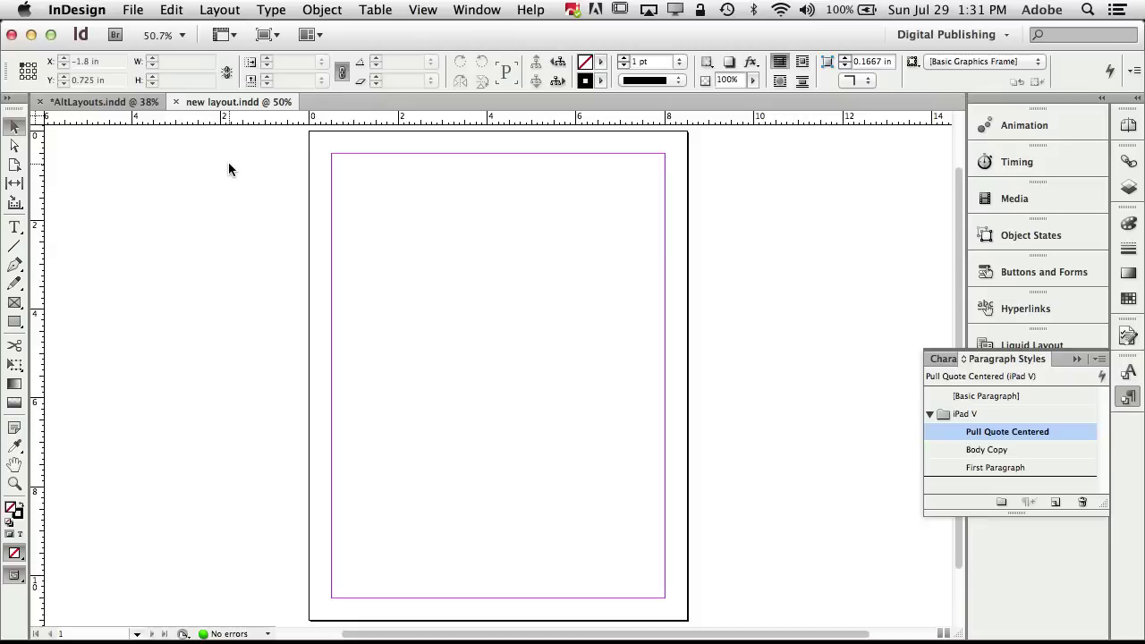
- Return to AltLayouts.indd, showing the 'Self reinvention' pull quote page
{"action": "left_click", "coordinate": [112, 103]}
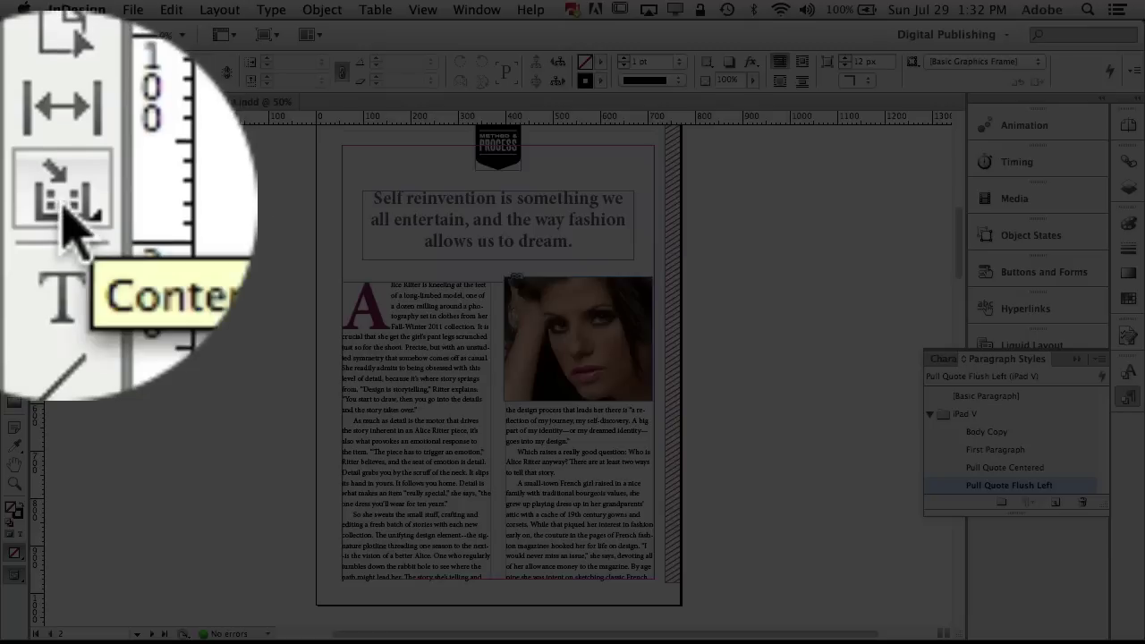
- Pick the Content Collector tool so the empty Content Conveyor appears
{"action": "left_click", "coordinate": [13, 211]}
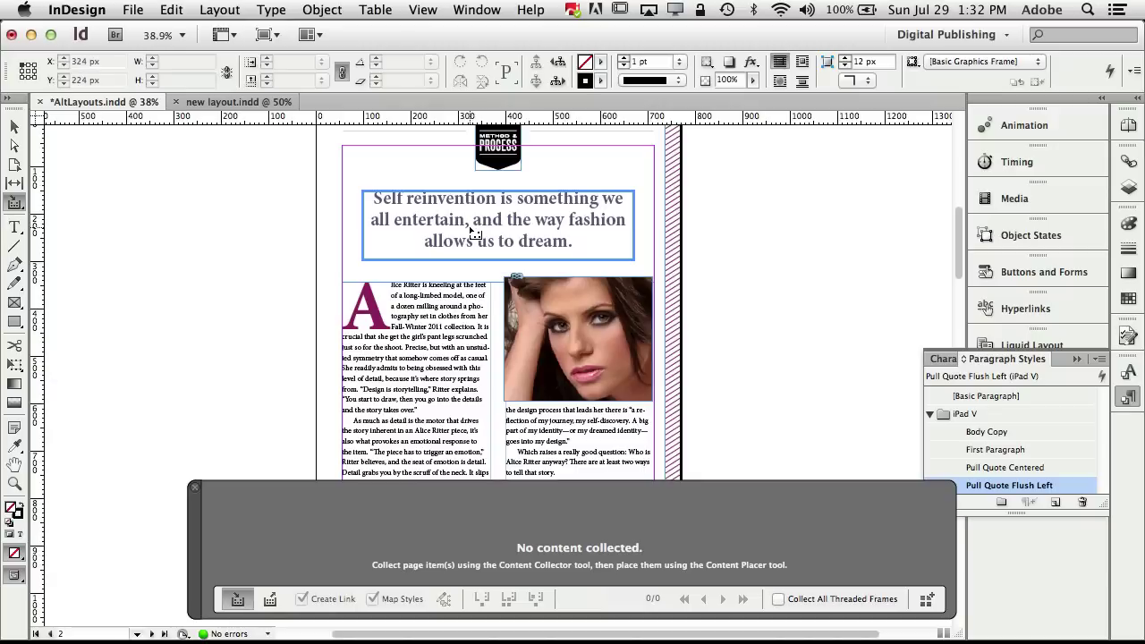
- Collect the pull quote, body text and photo frames into the conveyor, then view new layout.indd
{"action": "left_click", "coordinate": [475, 234]}
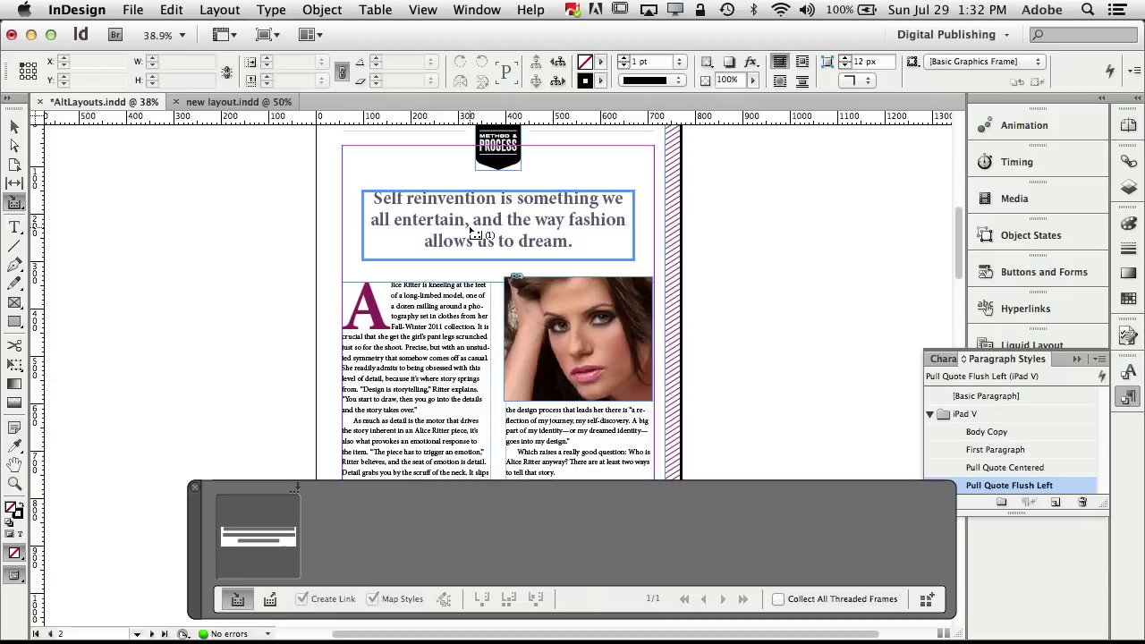
{"action": "left_click", "coordinate": [454, 313]}
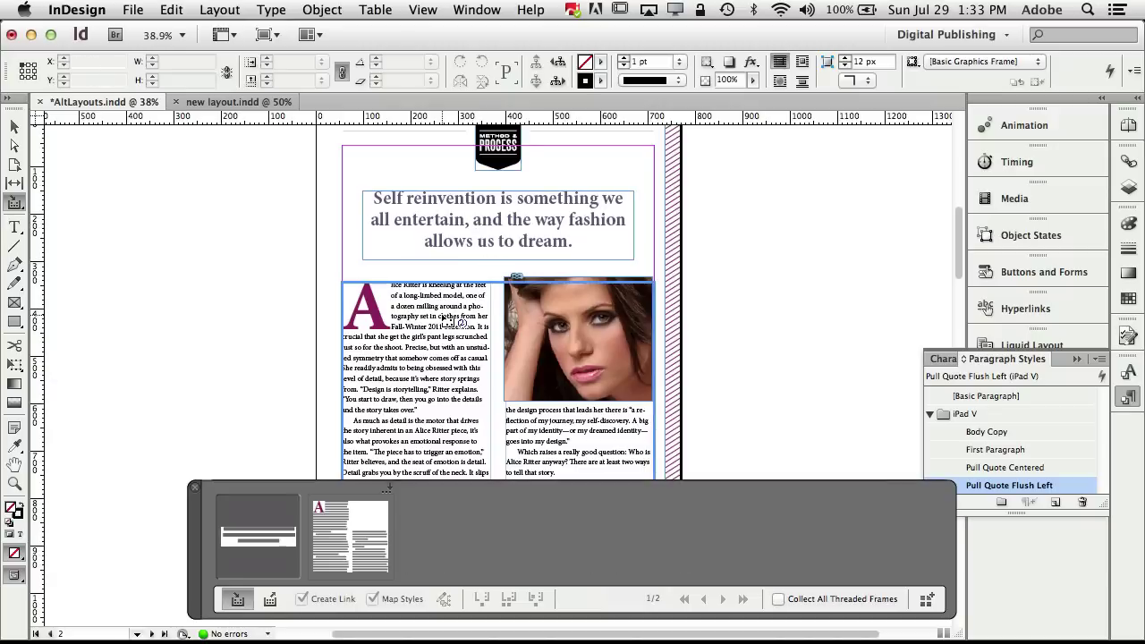
{"action": "left_click", "coordinate": [563, 314]}
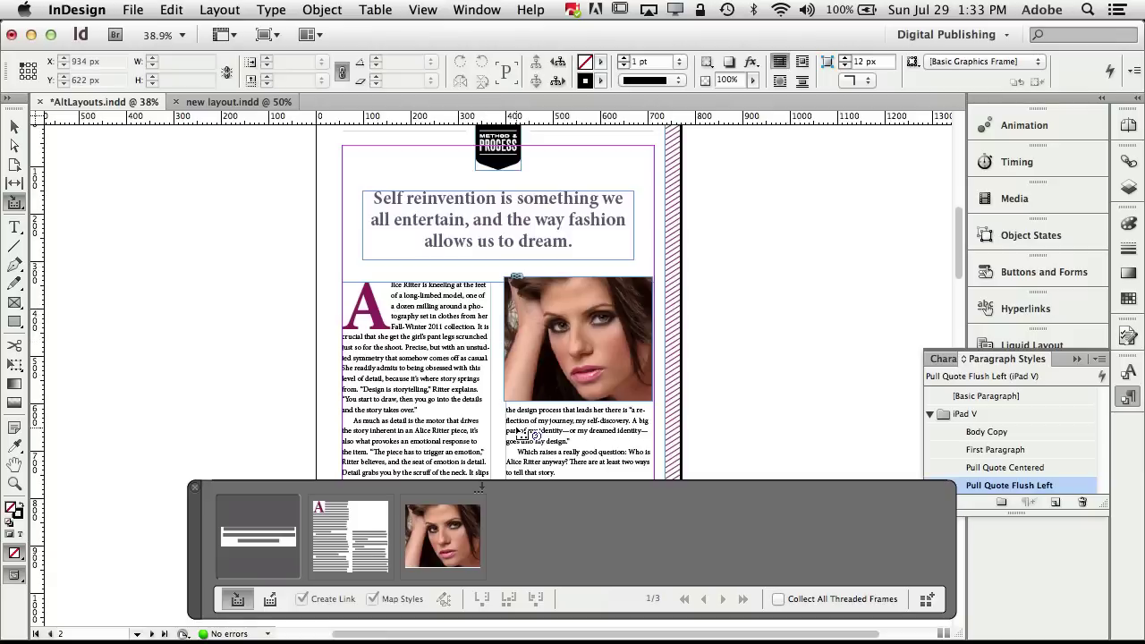
{"action": "left_click", "coordinate": [237, 103]}
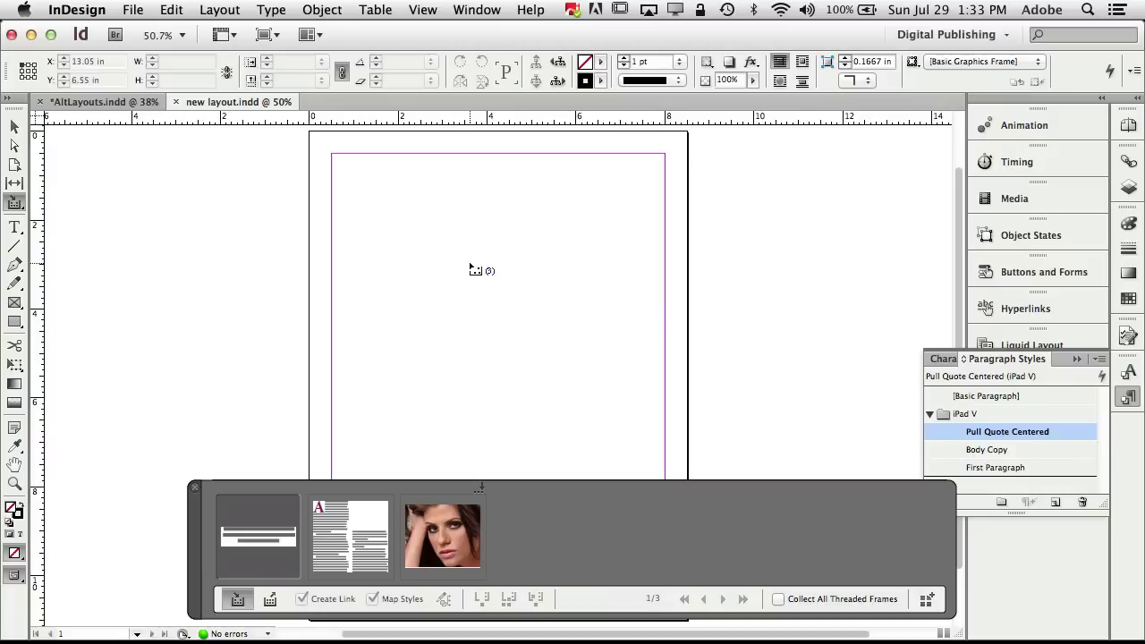
- Go back to AltLayouts.indd and switch the conveyor to Content Placer mode
{"action": "left_click", "coordinate": [99, 103]}
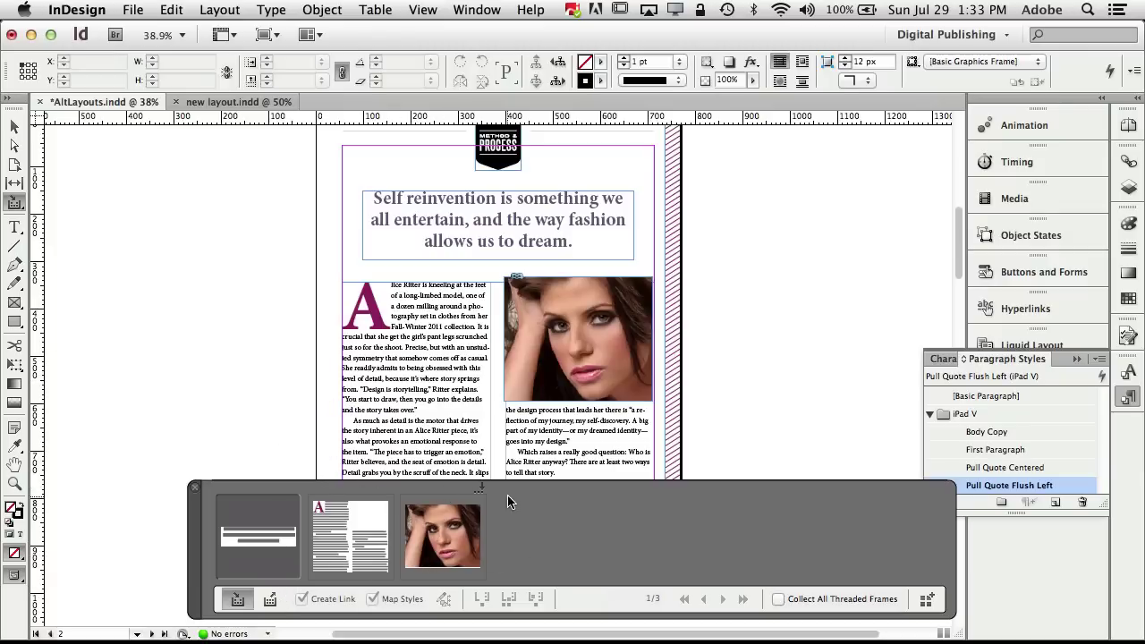
{"action": "left_click", "coordinate": [269, 602]}
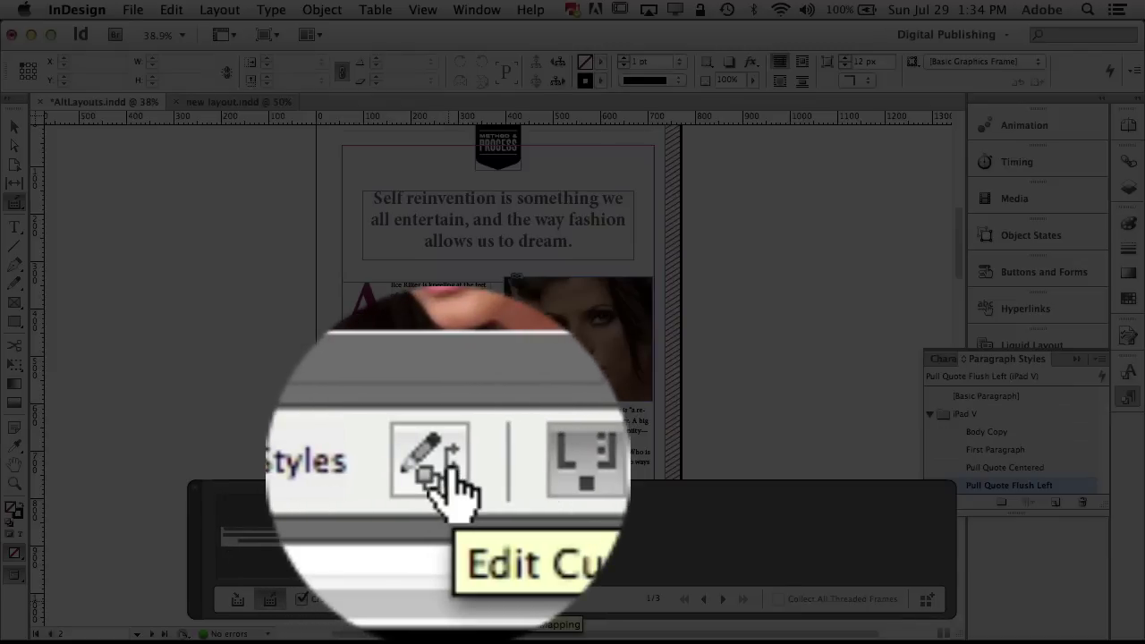
- In custom style mapping, keep AltLayouts.indd as source document and Paragraph as style type
{"action": "left_click", "coordinate": [445, 599]}
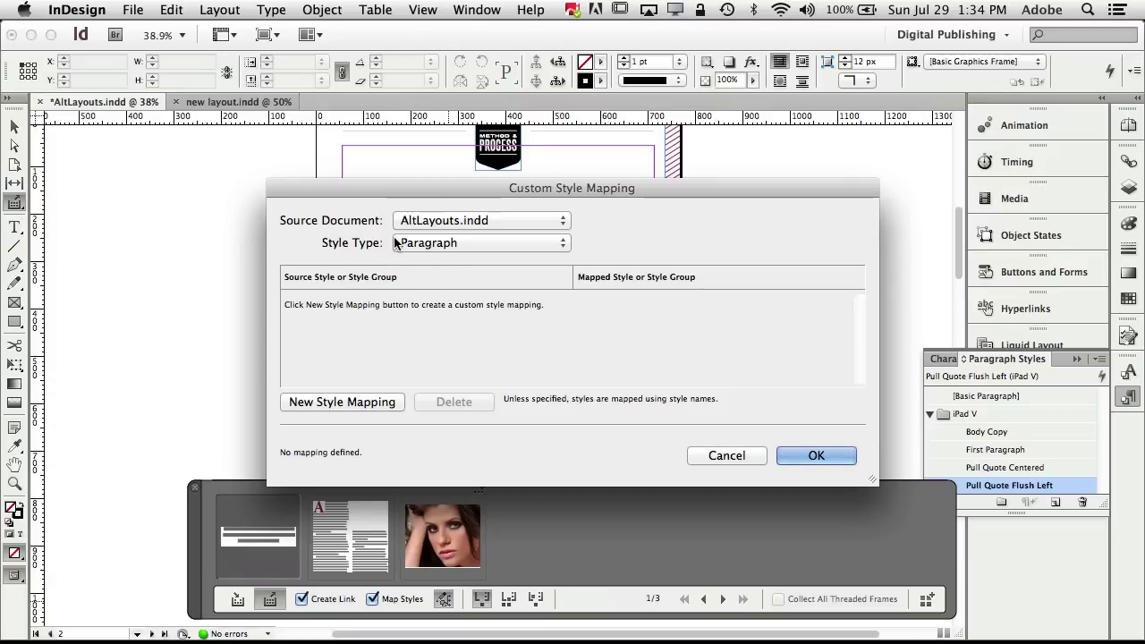
{"action": "left_click", "coordinate": [460, 221]}
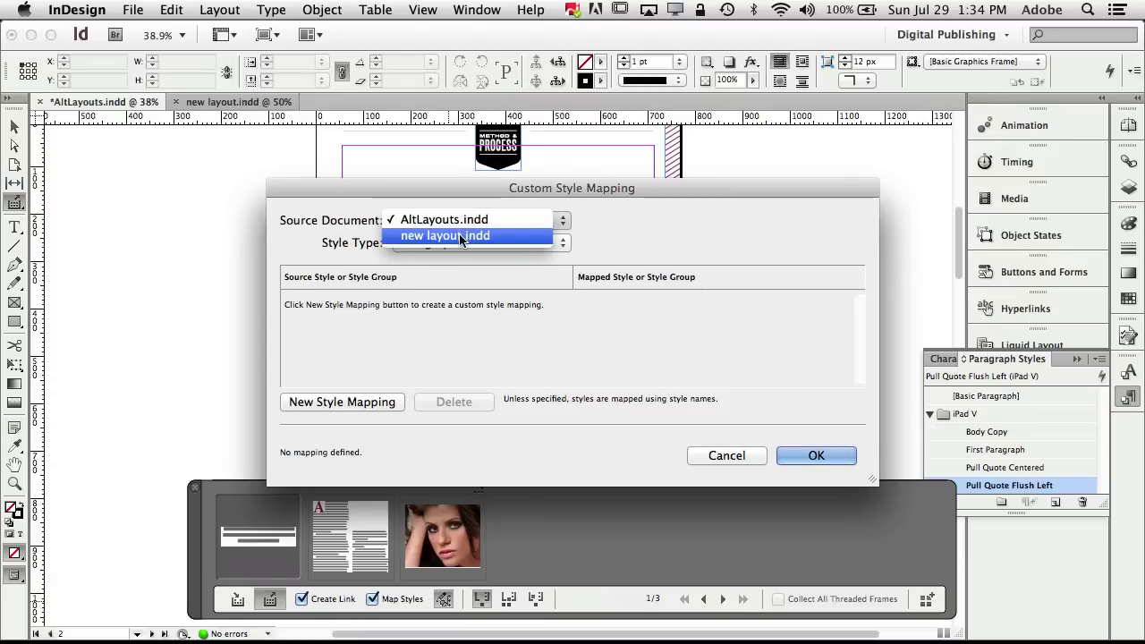
{"action": "left_click", "coordinate": [459, 220]}
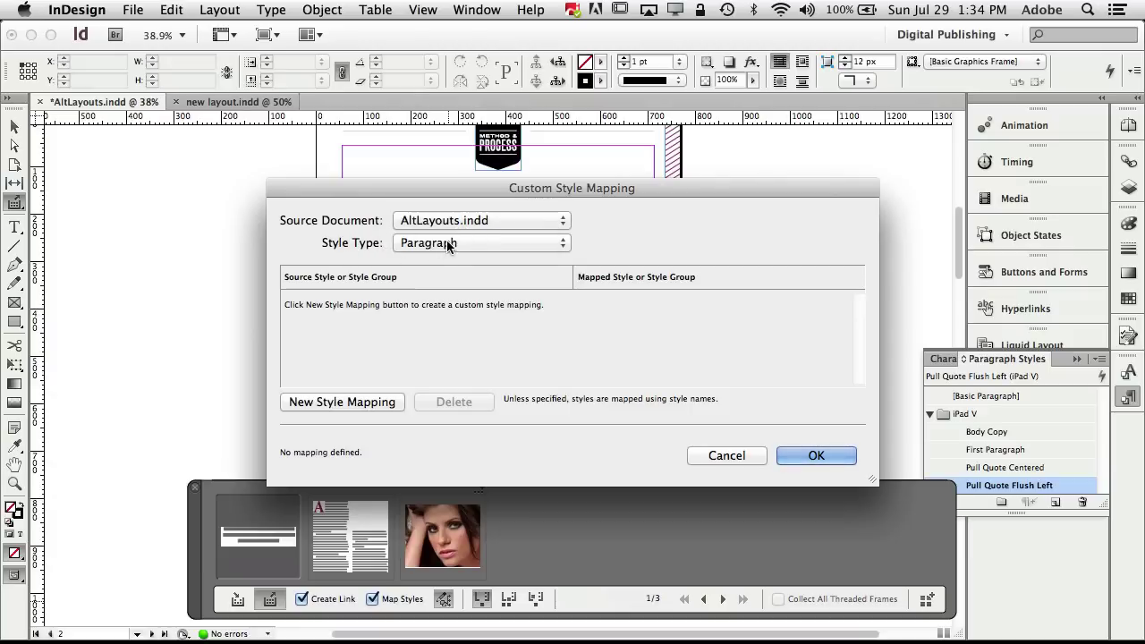
{"action": "left_click", "coordinate": [442, 244]}
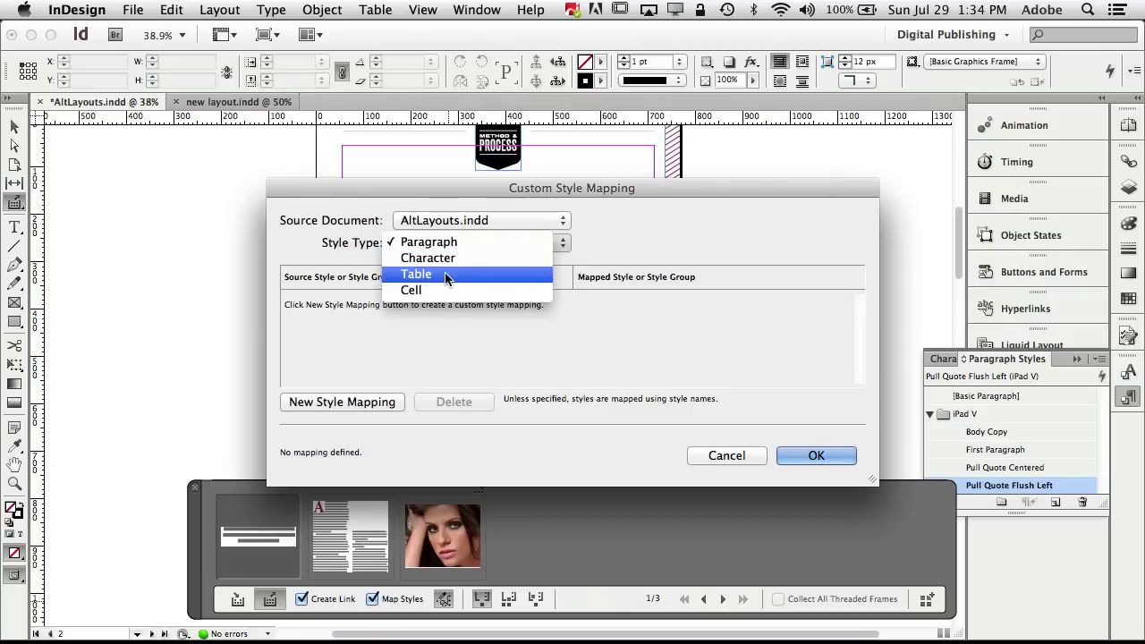
{"action": "left_click", "coordinate": [455, 243]}
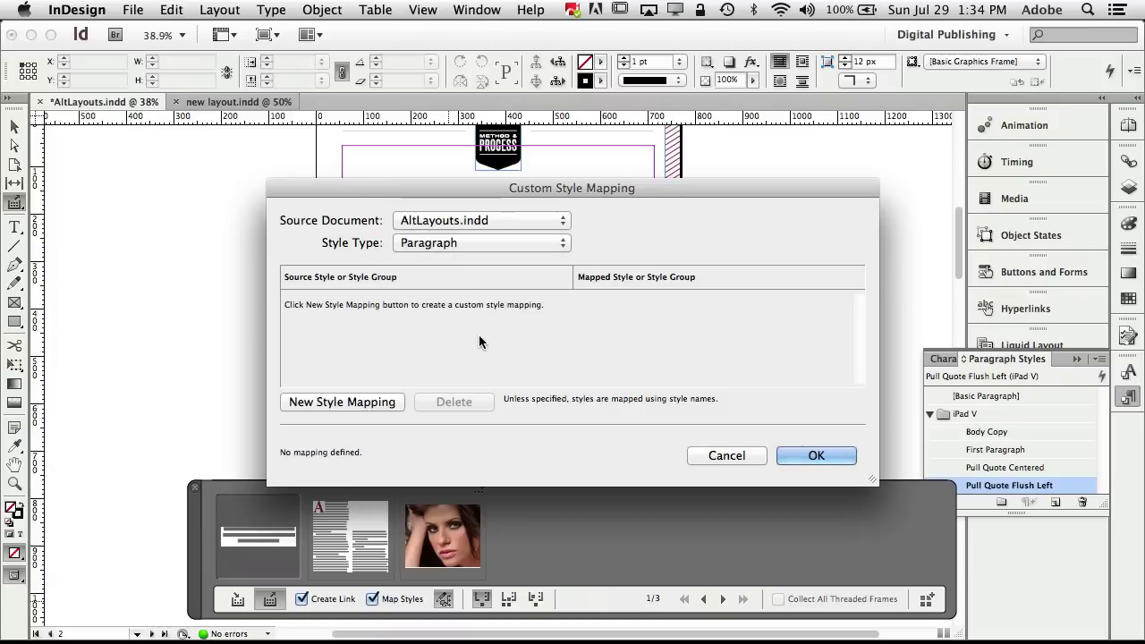
- Add a mapping from Pull Quote Centered to the Pull Quote Centered style
{"action": "left_click", "coordinate": [362, 408]}
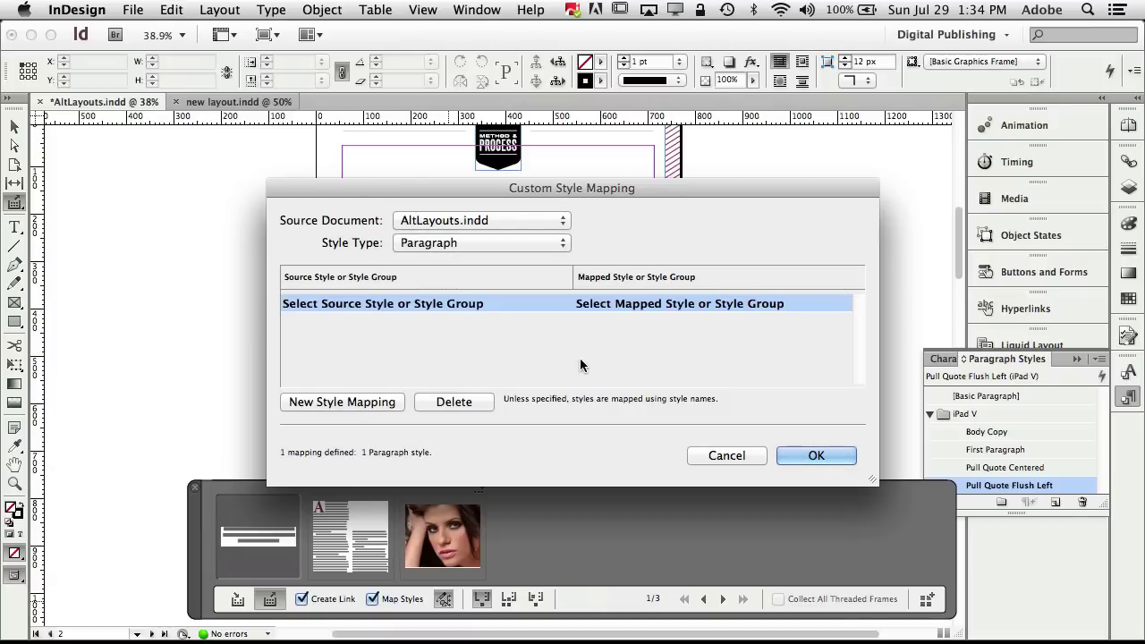
{"action": "left_click", "coordinate": [544, 309]}
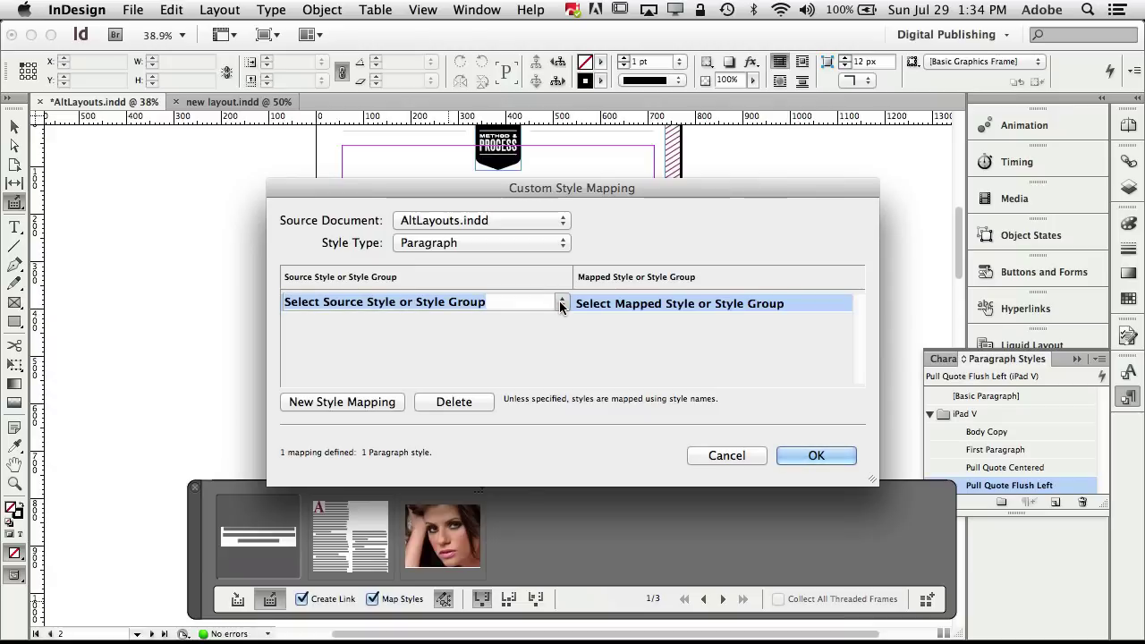
{"action": "left_click", "coordinate": [562, 304]}
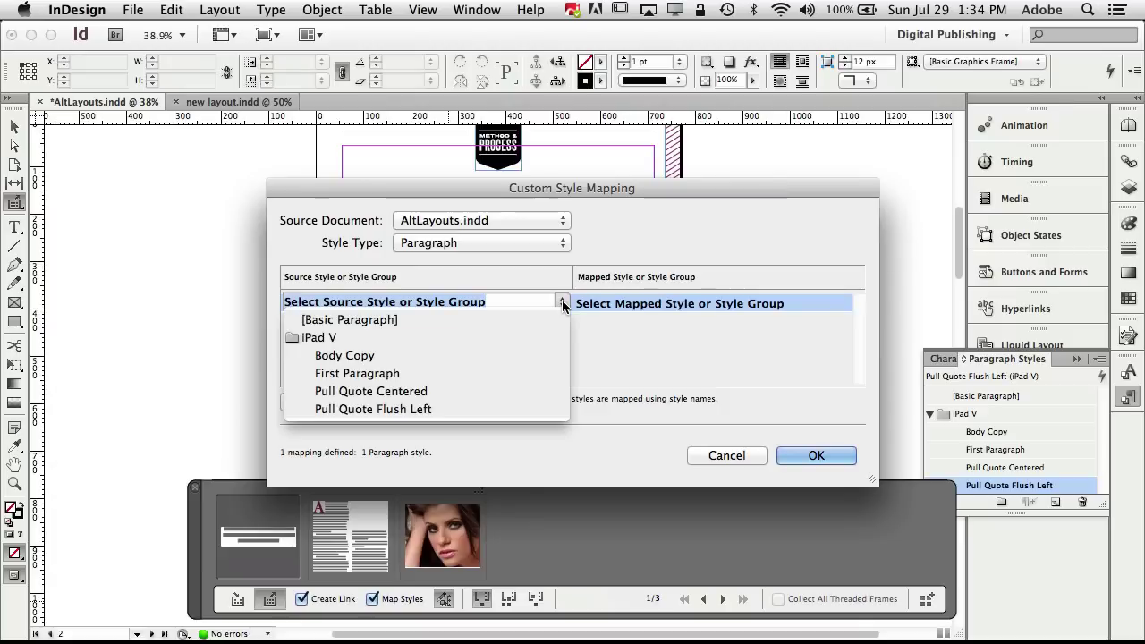
{"action": "left_click", "coordinate": [565, 391]}
{"action": "left_click", "coordinate": [812, 305]}
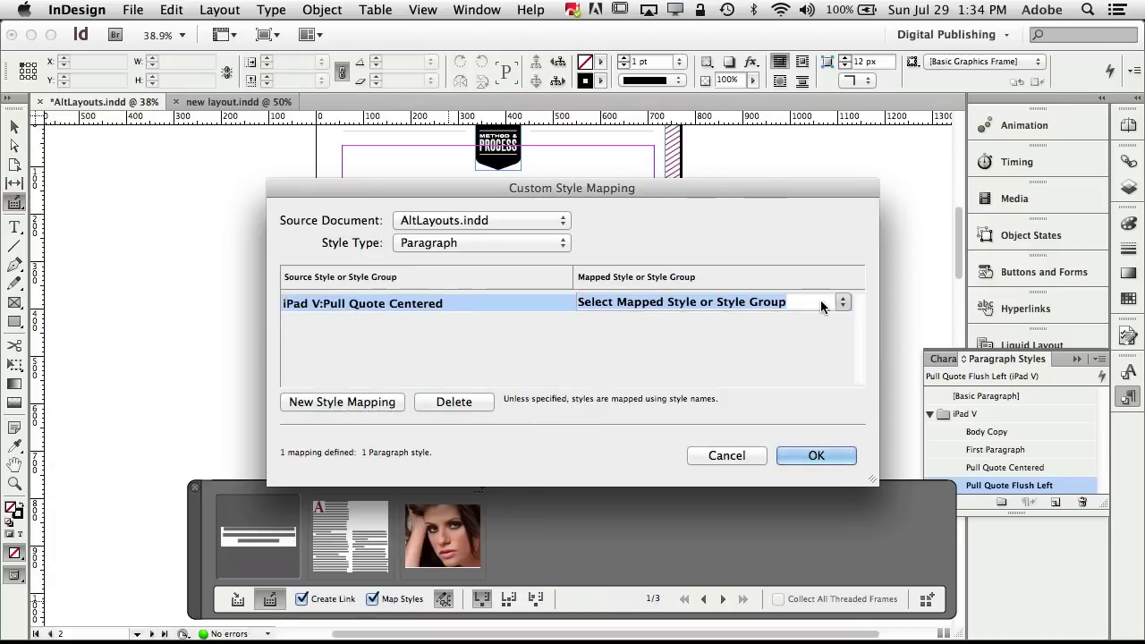
{"action": "left_click", "coordinate": [838, 301]}
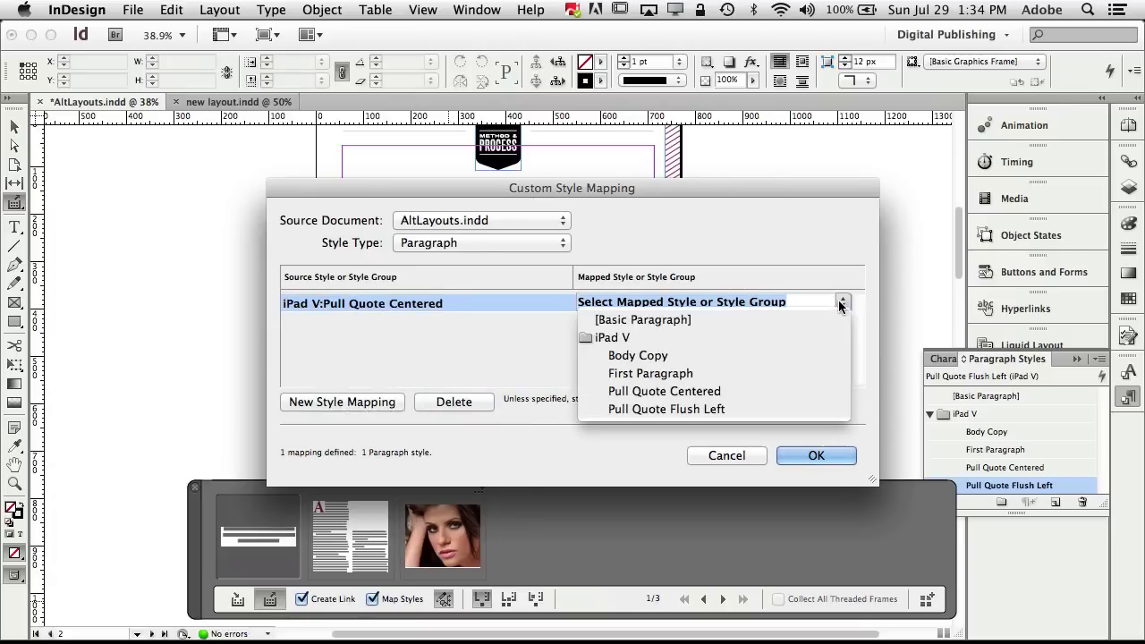
{"action": "left_click", "coordinate": [824, 391]}
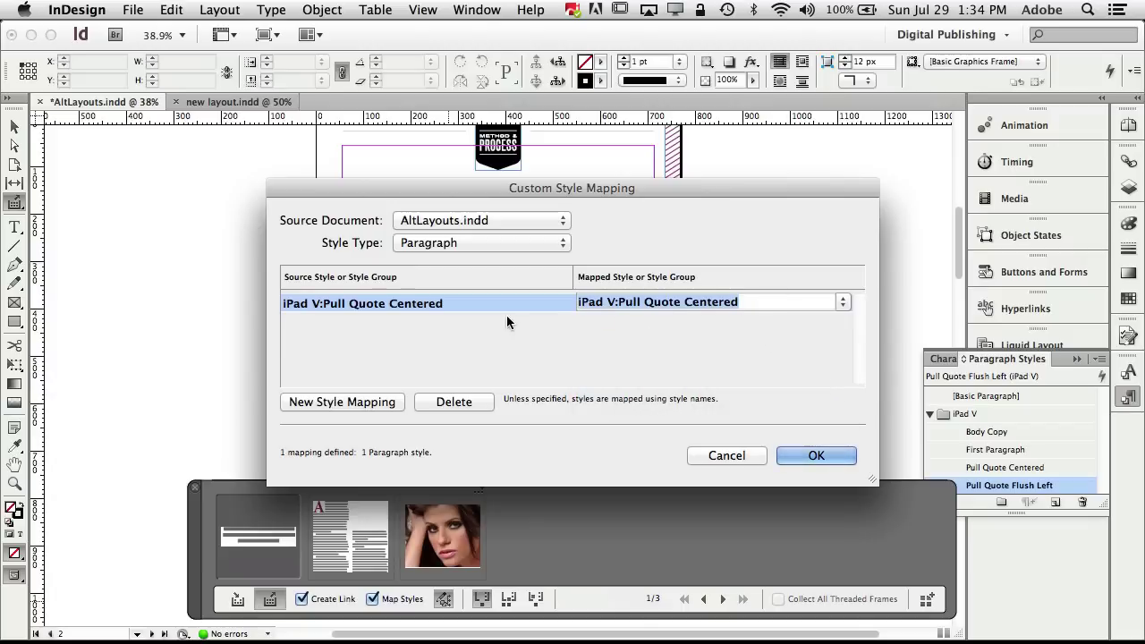
- Map First Paragraph to iPad V:First Paragraph and confirm the mapping
{"action": "left_click", "coordinate": [342, 402]}
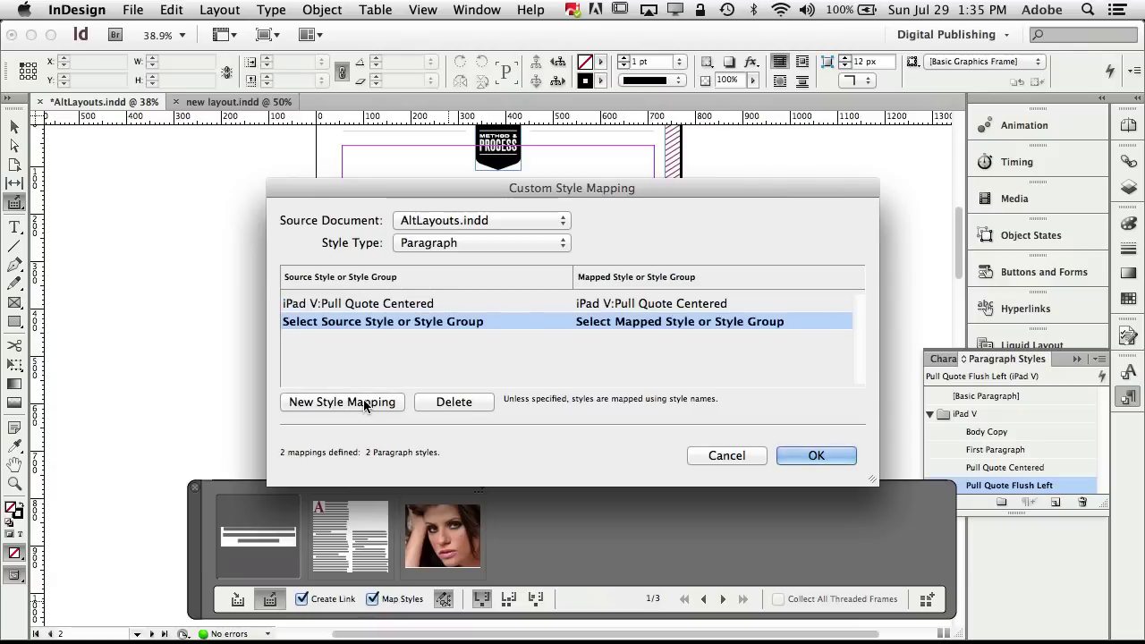
{"action": "left_click", "coordinate": [531, 322]}
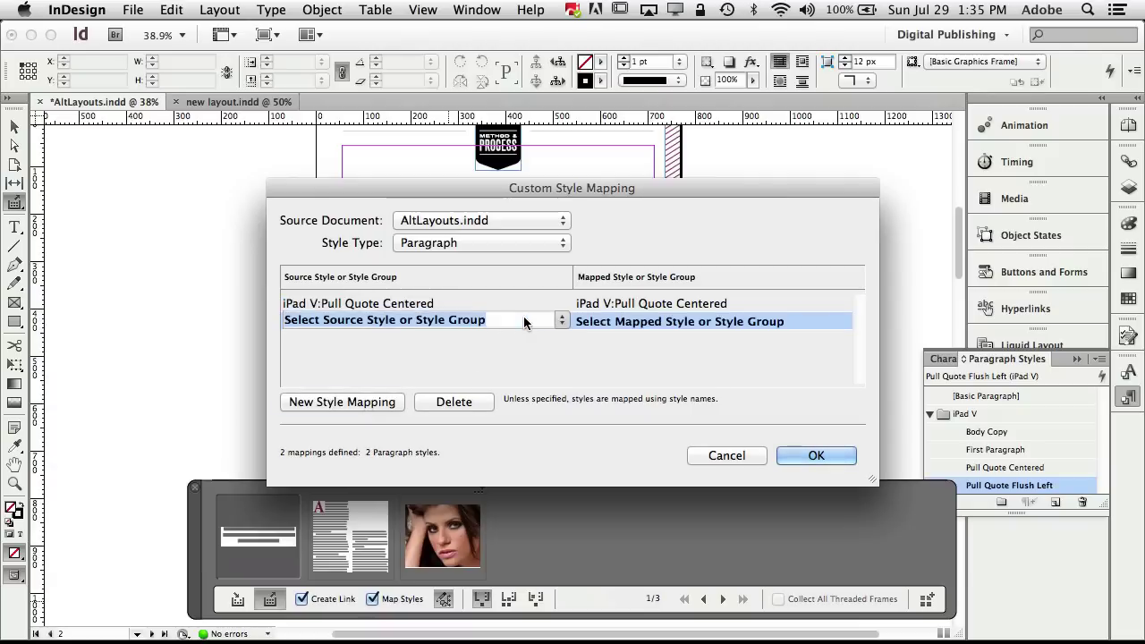
{"action": "left_click", "coordinate": [561, 320]}
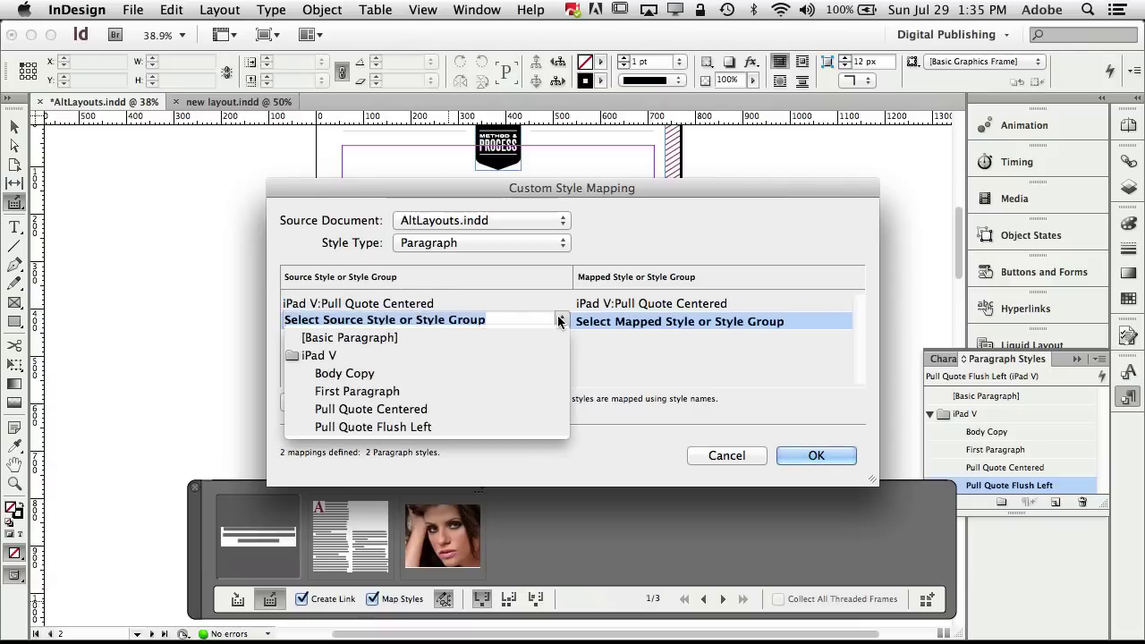
{"action": "left_click", "coordinate": [550, 392]}
{"action": "left_click", "coordinate": [783, 322]}
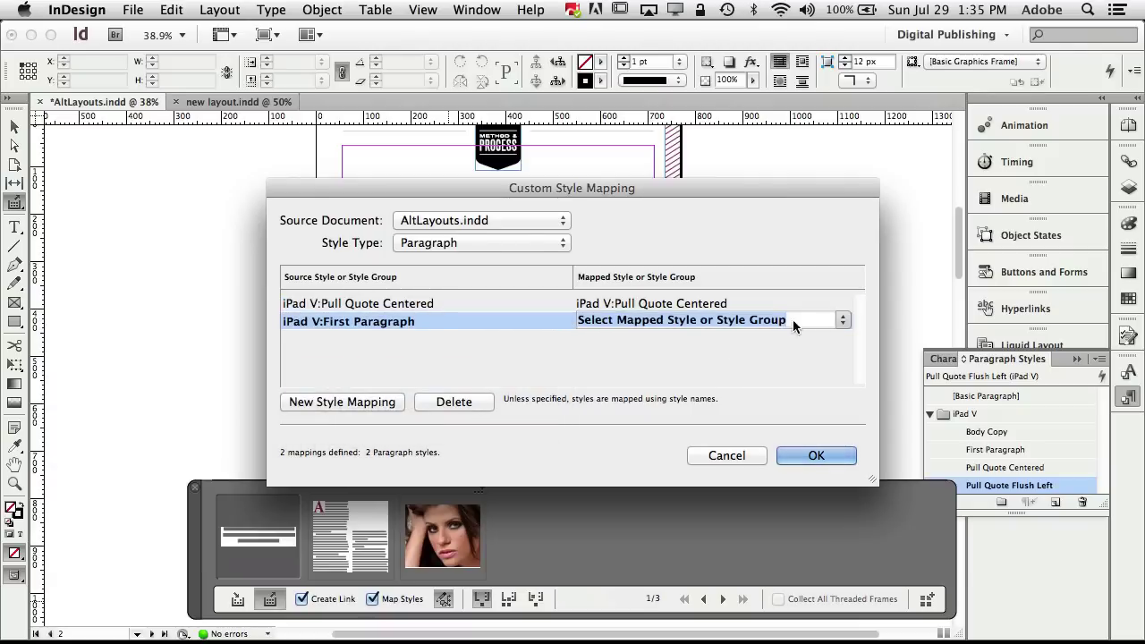
{"action": "left_click", "coordinate": [841, 320]}
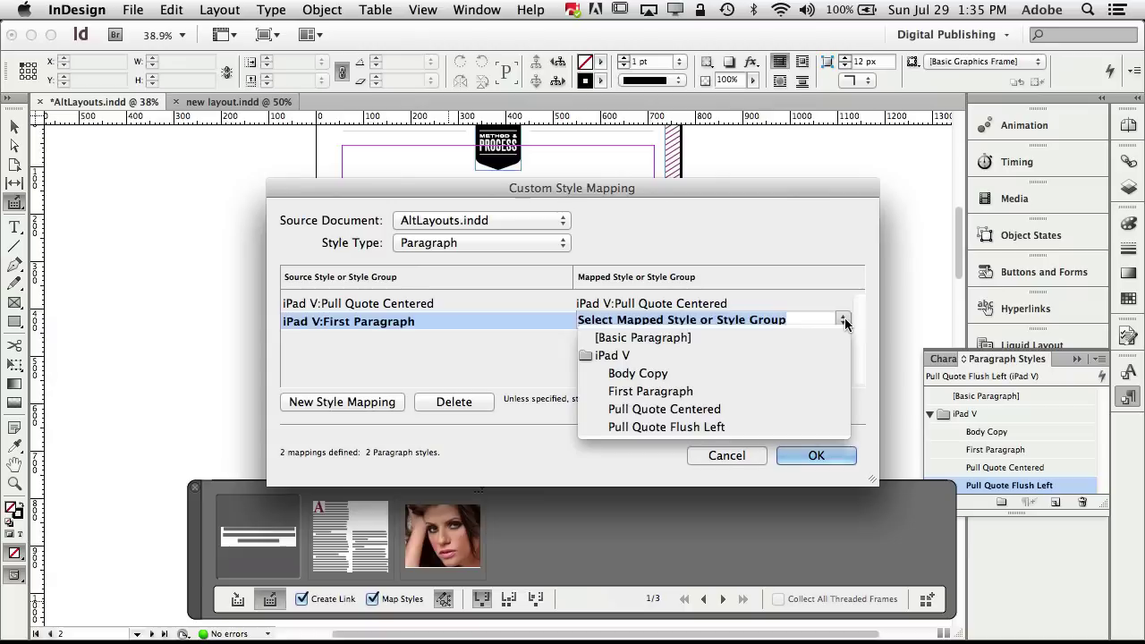
{"action": "left_click", "coordinate": [829, 391]}
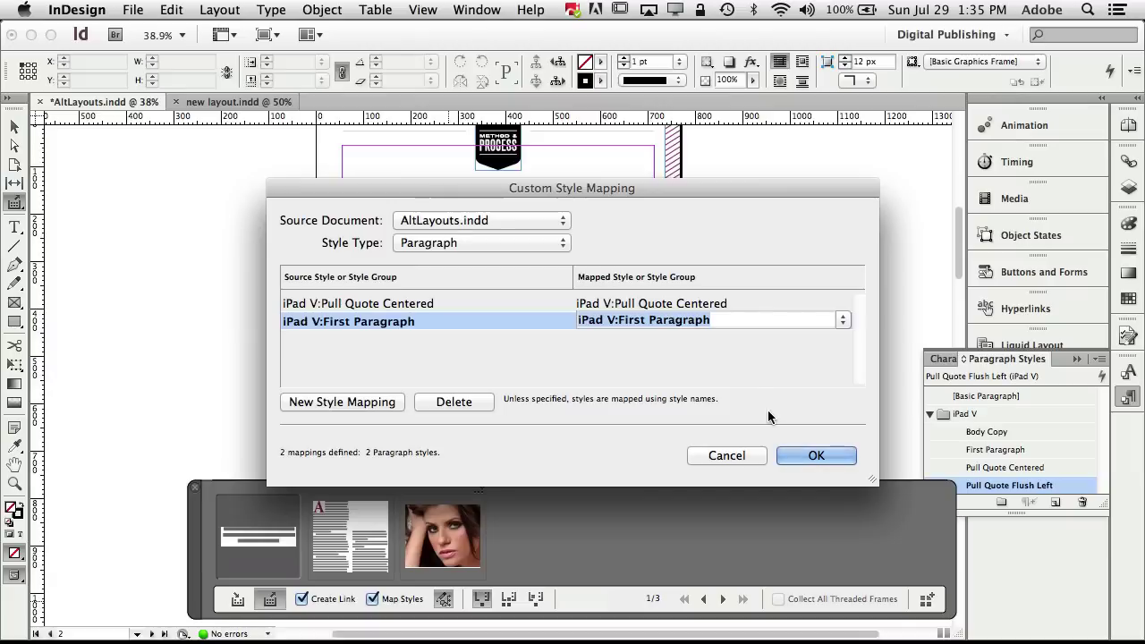
{"action": "left_click", "coordinate": [815, 456]}
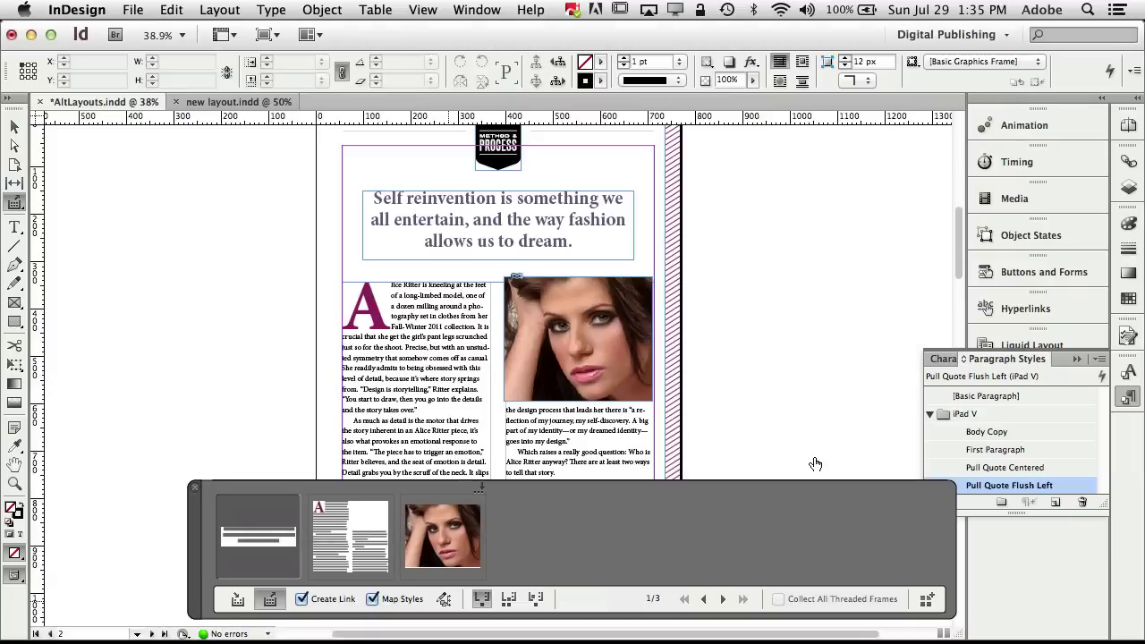
- Enable Place, Reload and drag the pull quote across the top of new layout.indd
{"action": "left_click", "coordinate": [270, 603]}
{"action": "left_click", "coordinate": [238, 101]}
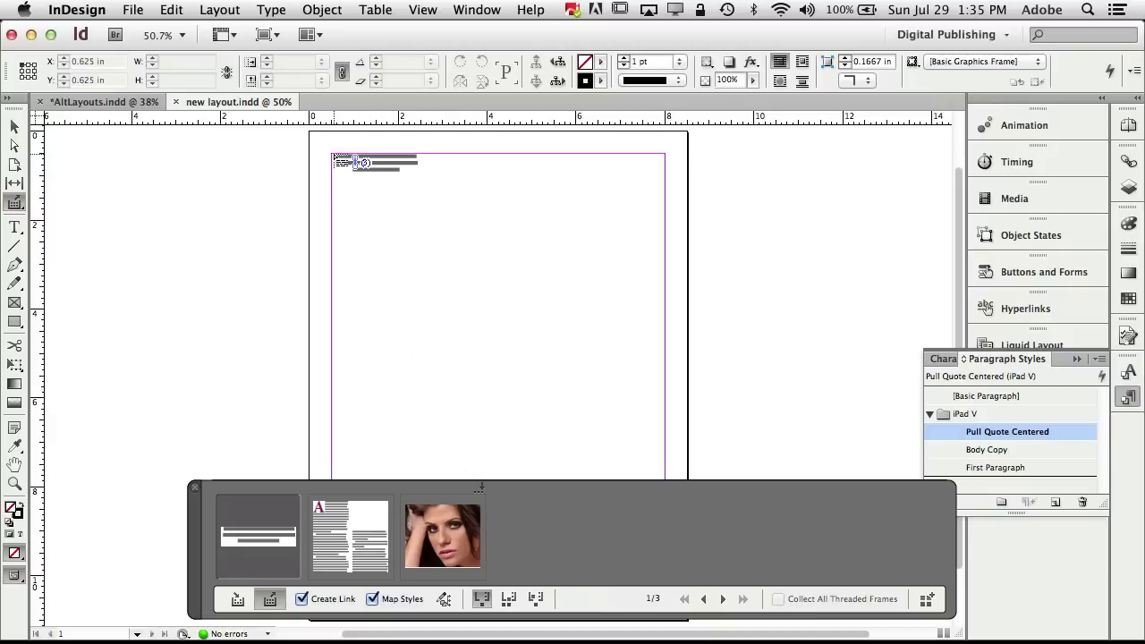
{"action": "left_click_drag", "start_coordinate": [333, 156], "coordinate": [528, 241]}
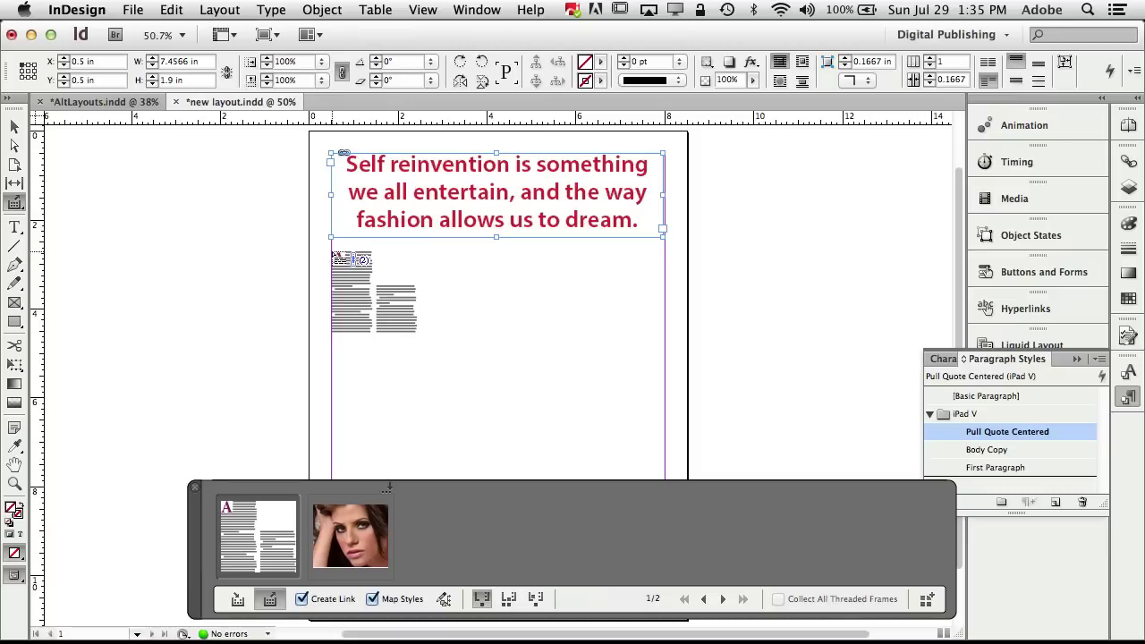
- Place the body text in a frame below the pull quote and the photo in the right column
{"action": "left_click_drag", "start_coordinate": [333, 254], "coordinate": [659, 429]}
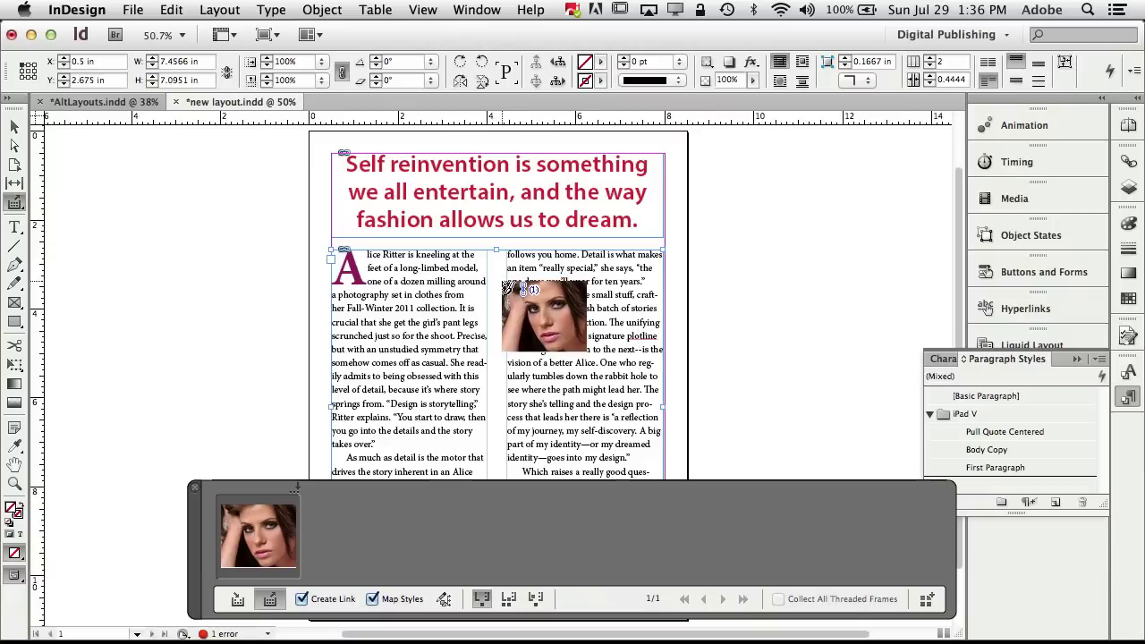
{"action": "left_click_drag", "start_coordinate": [503, 284], "coordinate": [648, 385]}
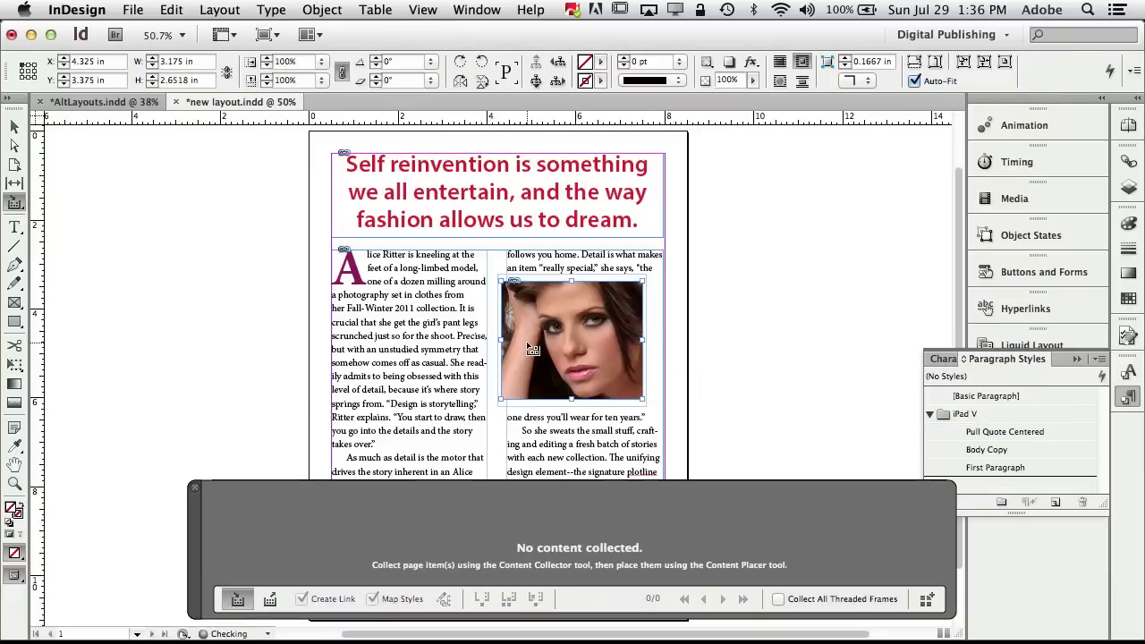
- Nudge the photo slightly right and down, briefly comparing against AltLayouts.indd
{"action": "left_click", "coordinate": [15, 127]}
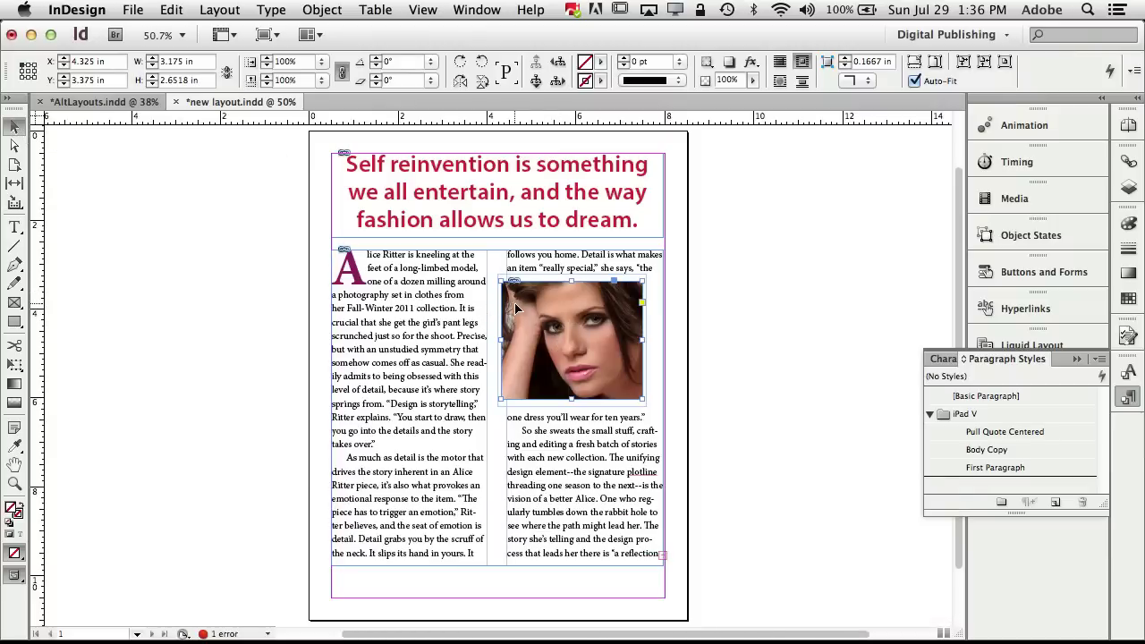
{"action": "left_click_drag", "start_coordinate": [519, 303], "coordinate": [531, 313]}
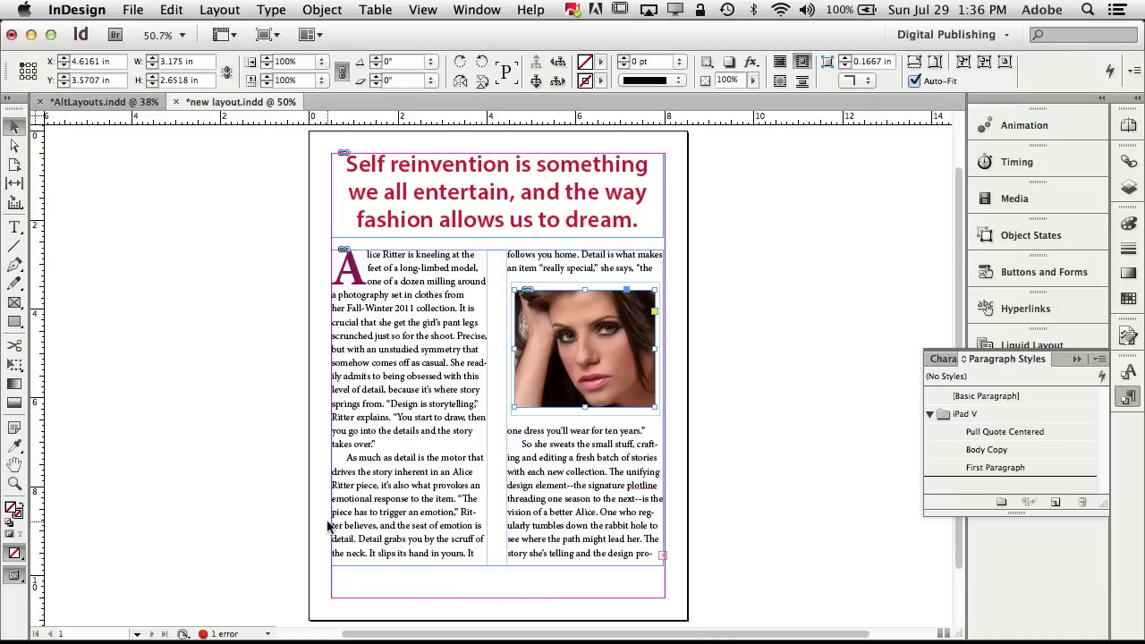
{"action": "left_click", "coordinate": [101, 104]}
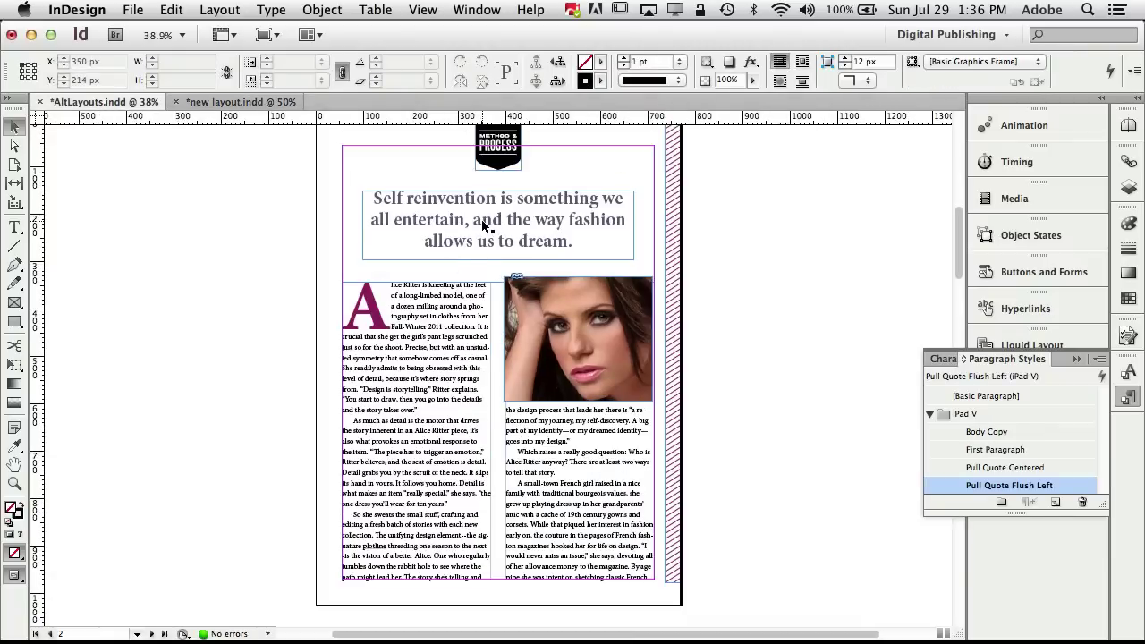
{"action": "left_click", "coordinate": [215, 102]}
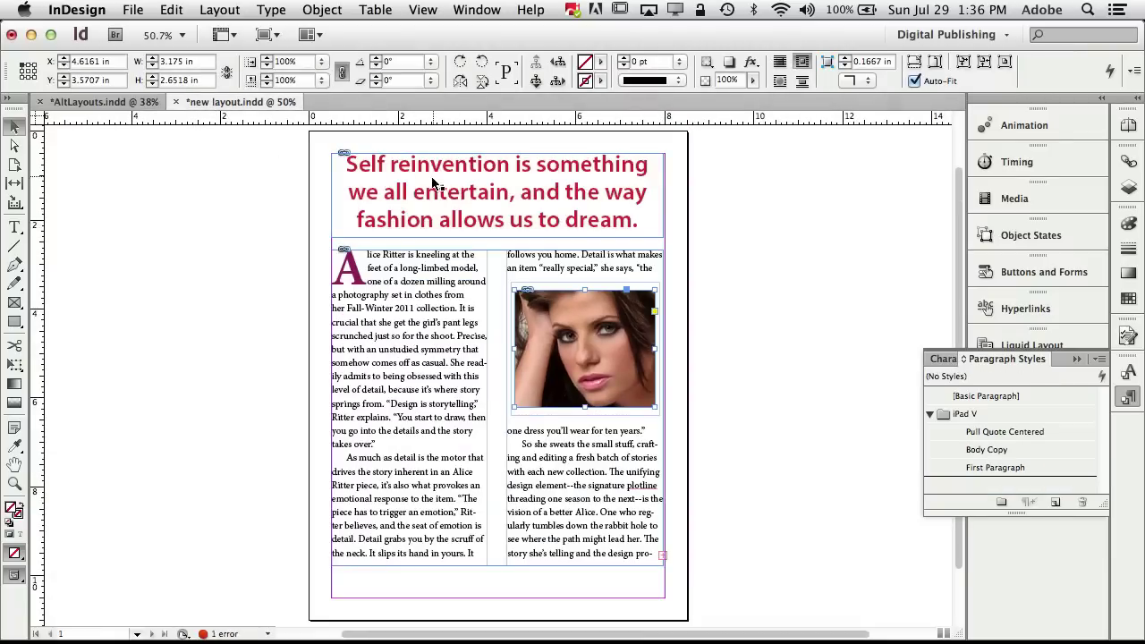
{"action": "double_click", "coordinate": [535, 207]}
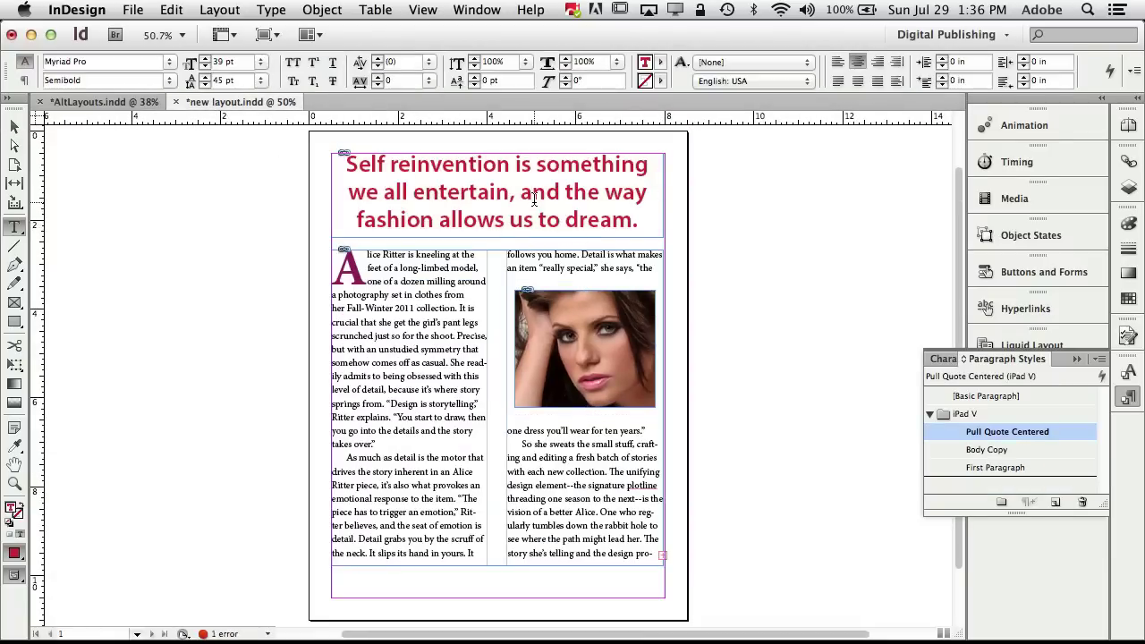
{"action": "double_click", "coordinate": [1008, 432]}
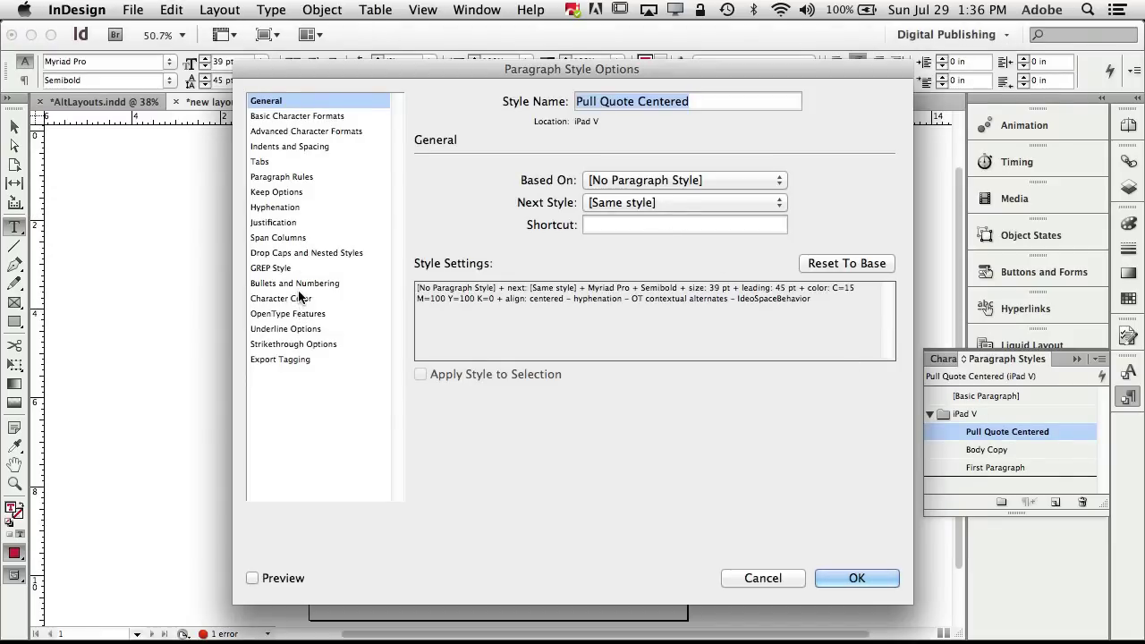
{"action": "left_click", "coordinate": [301, 299]}
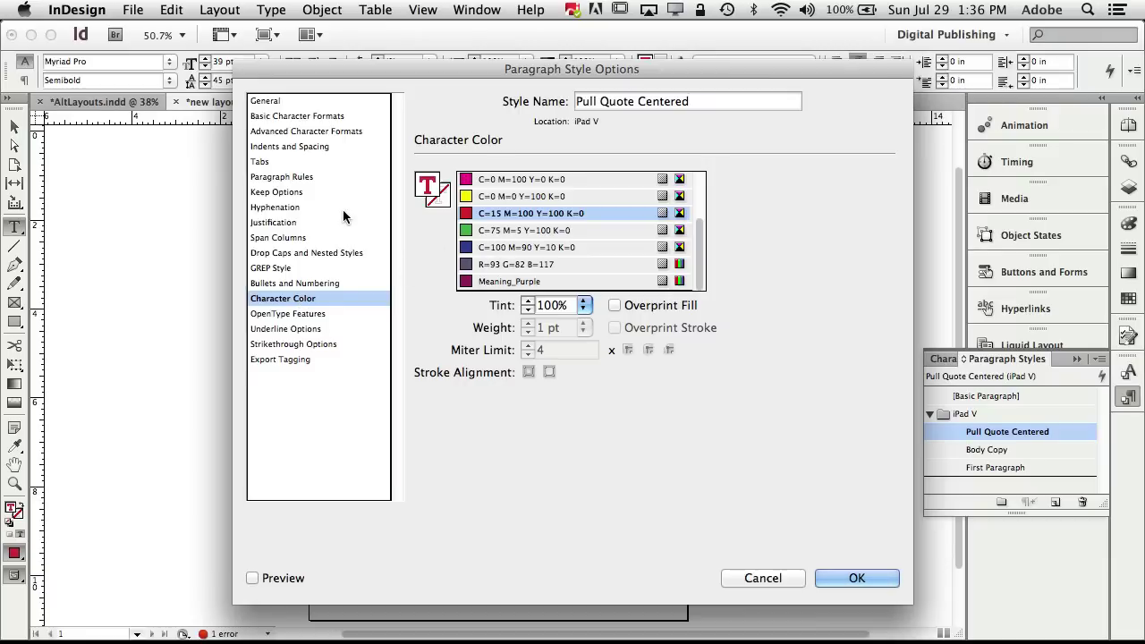
{"action": "left_click", "coordinate": [314, 118]}
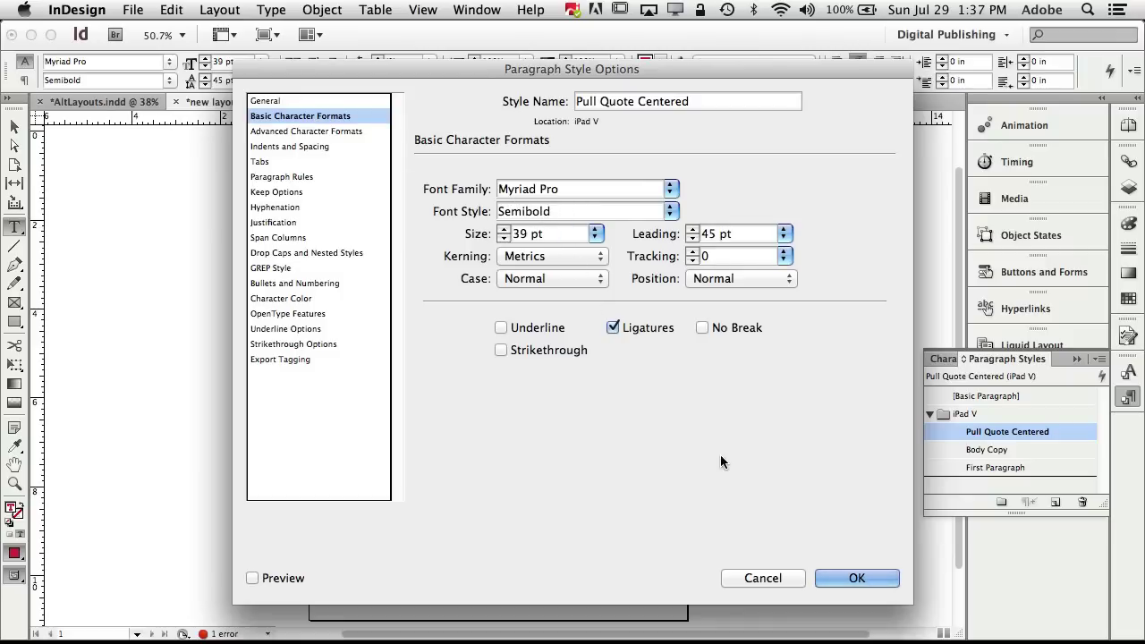
{"action": "left_click", "coordinate": [776, 579]}
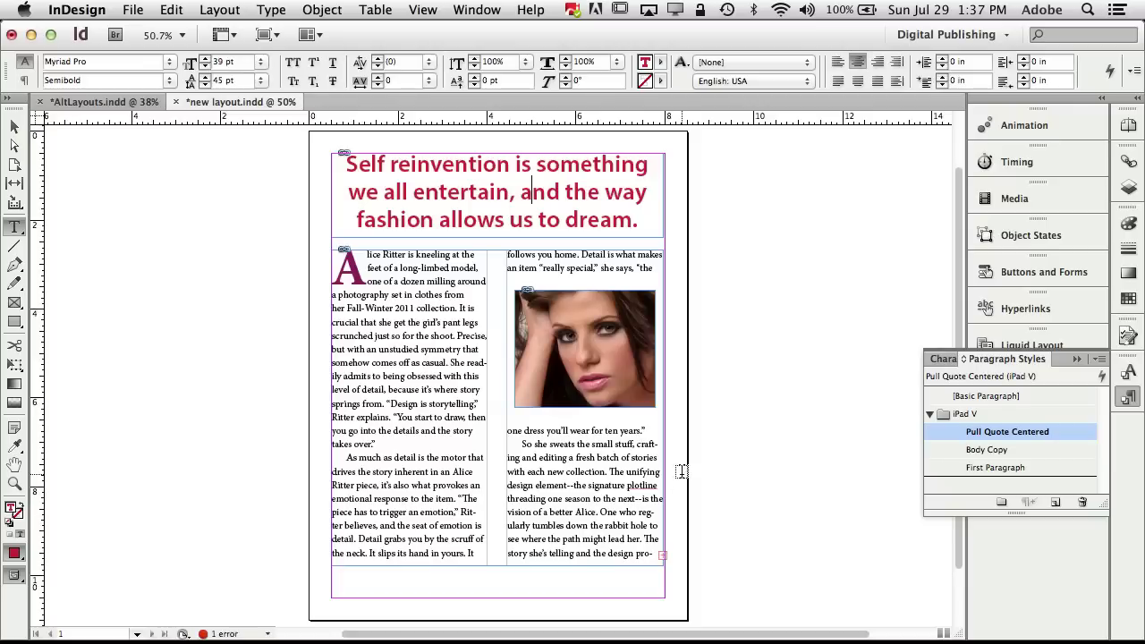
{"action": "left_click", "coordinate": [376, 266]}
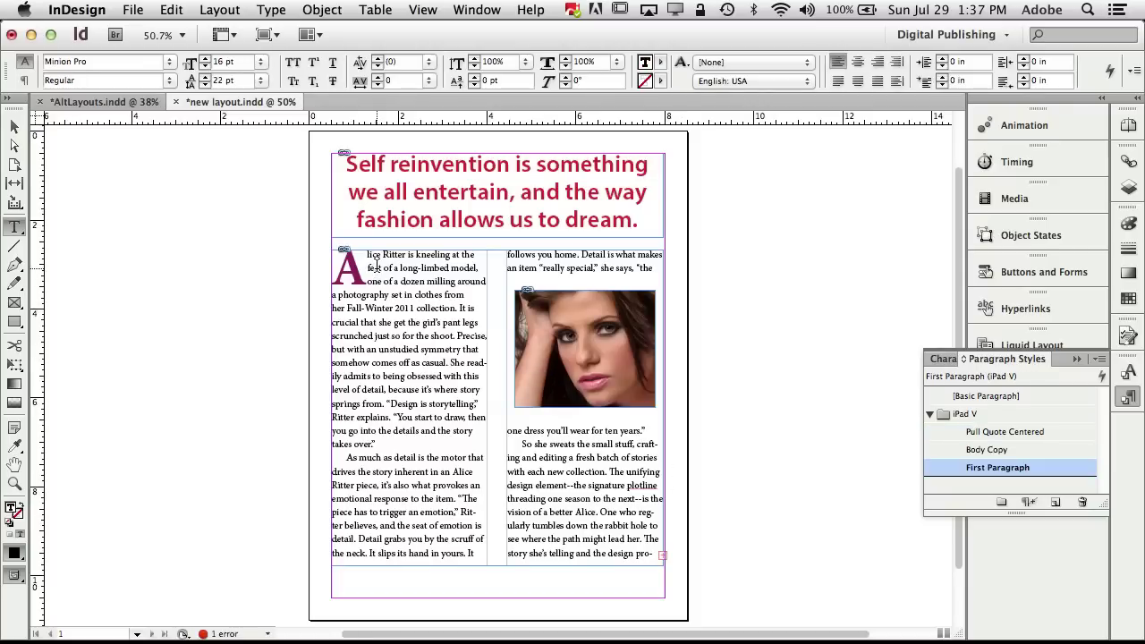
{"action": "double_click", "coordinate": [1013, 469]}
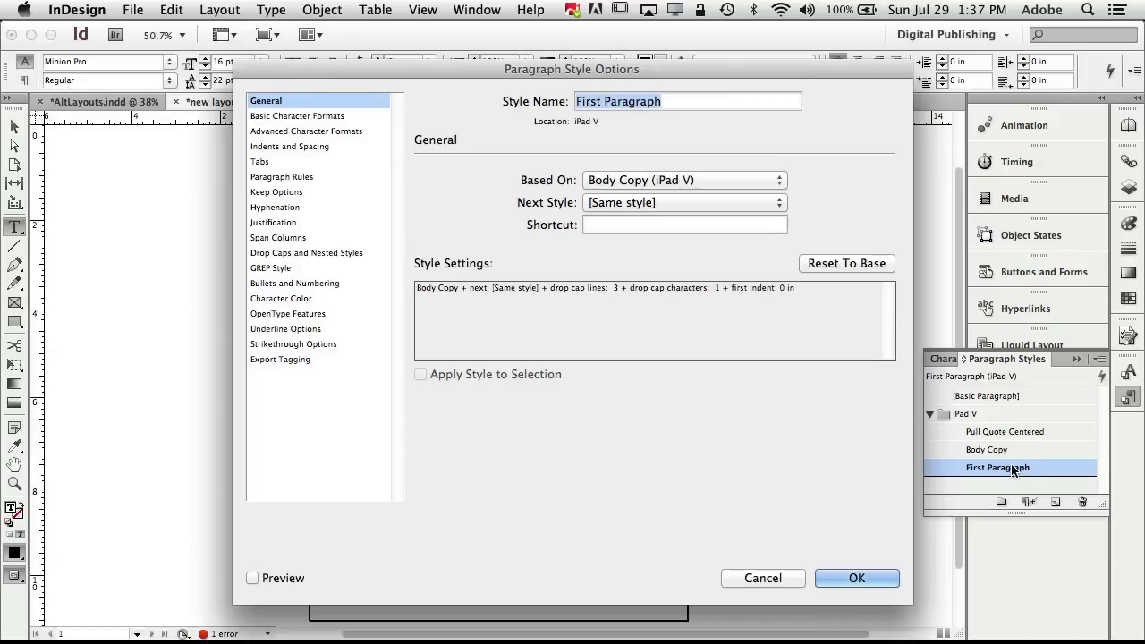
{"action": "left_click", "coordinate": [286, 253]}
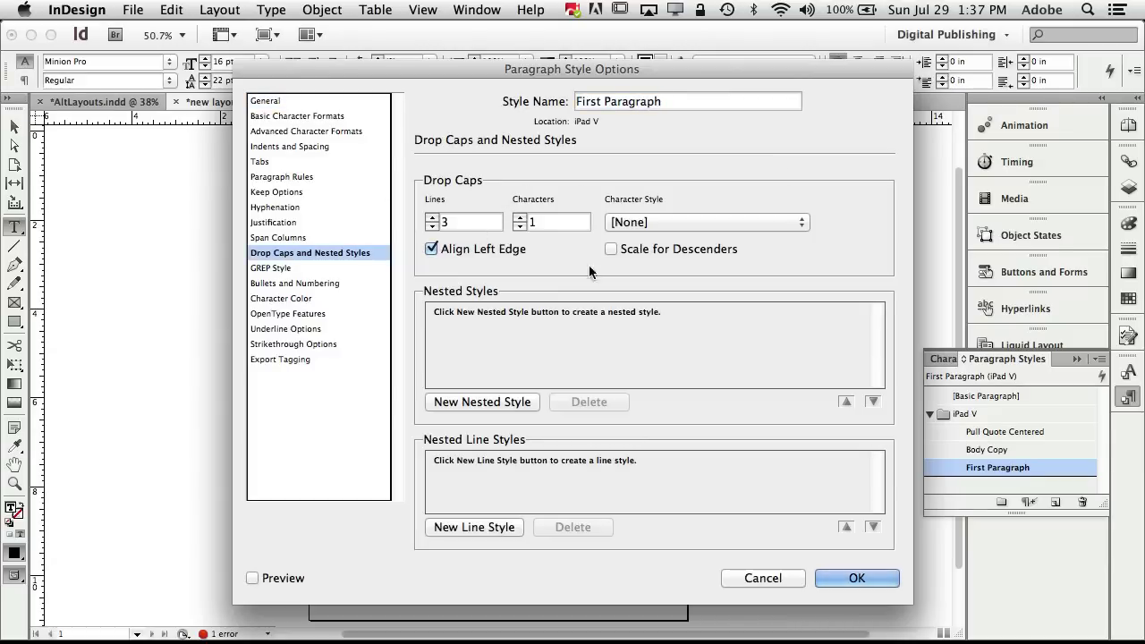
{"action": "left_click", "coordinate": [784, 578]}
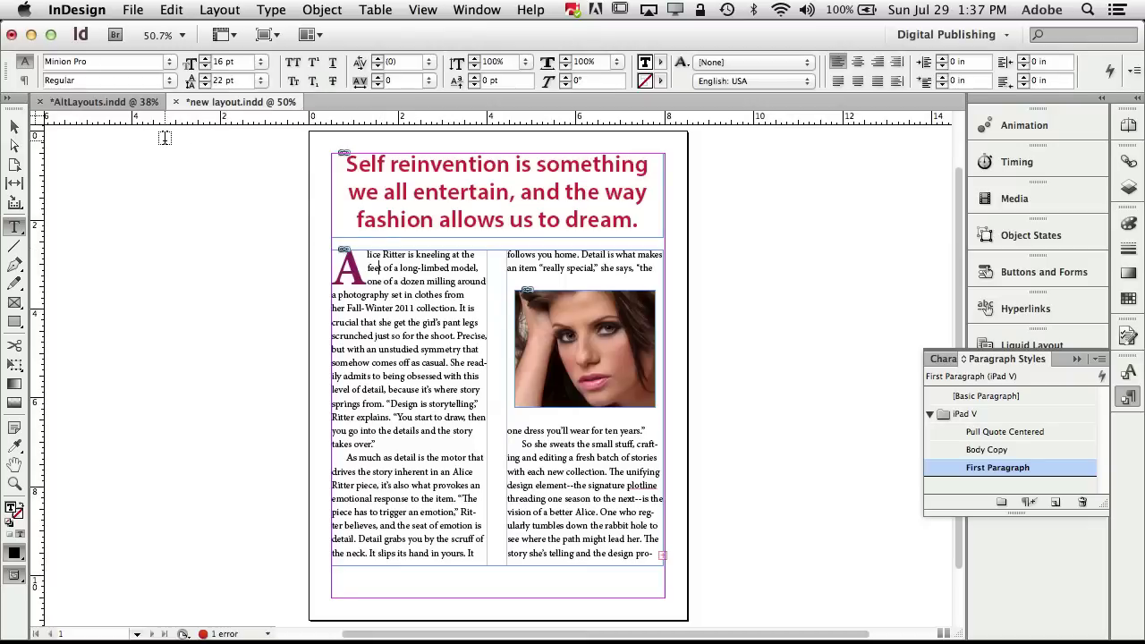
- Bring up AltLayouts.indd page 2 with its grey Pull Quote Flush Left quote
{"action": "left_click", "coordinate": [107, 102]}
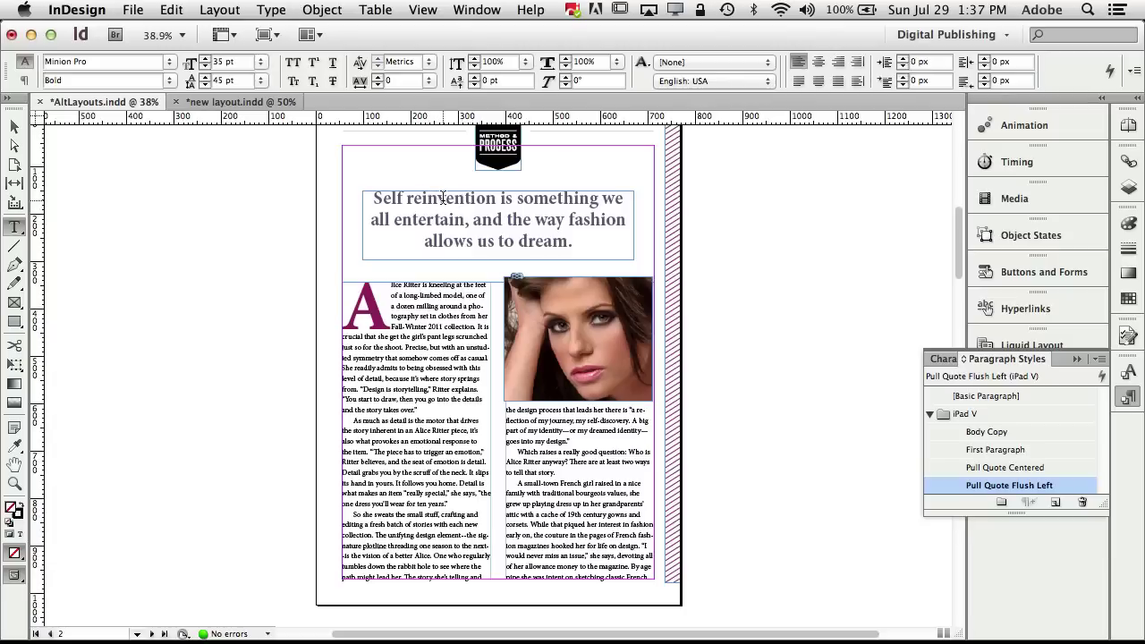
- Replace 'reinvention' with 'motivation' in the AltLayouts pull quote
{"action": "double_click", "coordinate": [442, 197]}
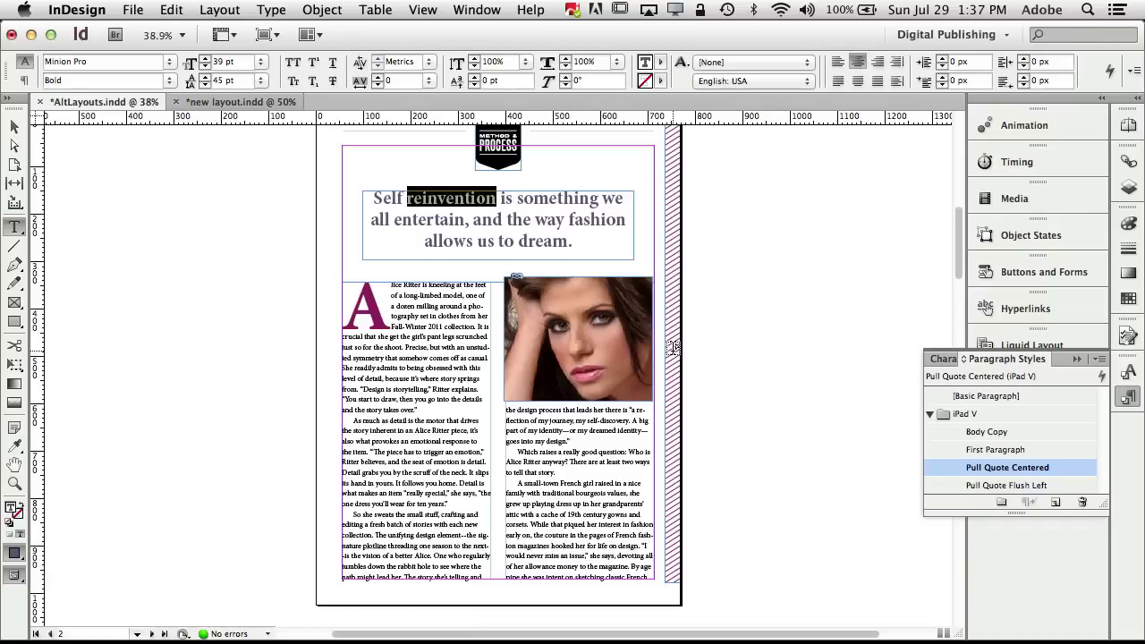
{"action": "type", "text": "motivation"}
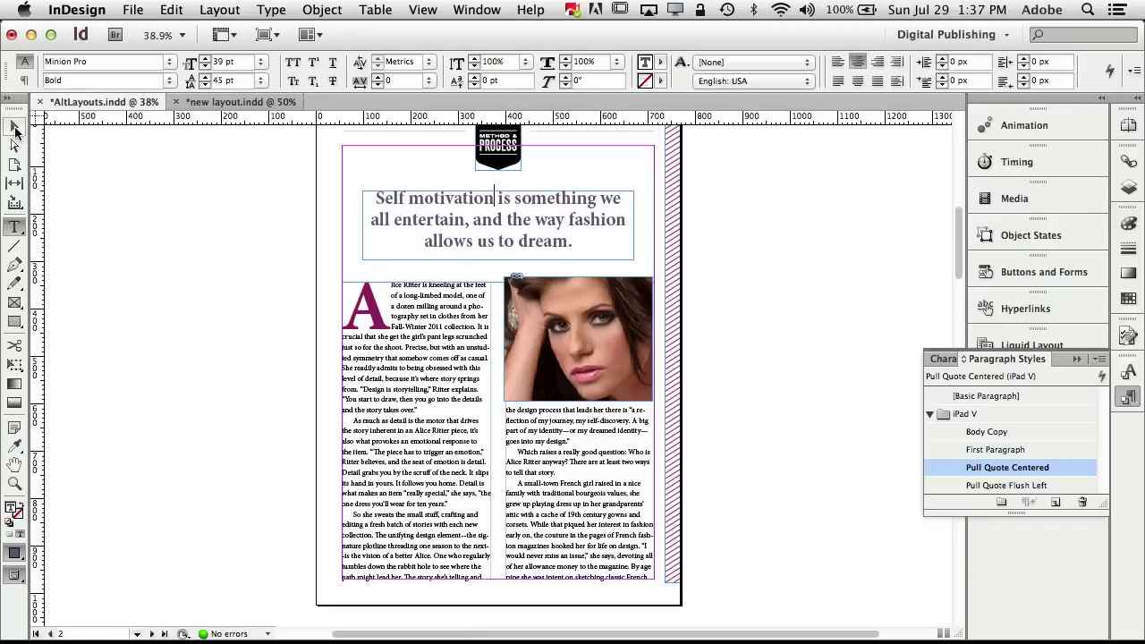
{"action": "left_click", "coordinate": [15, 130]}
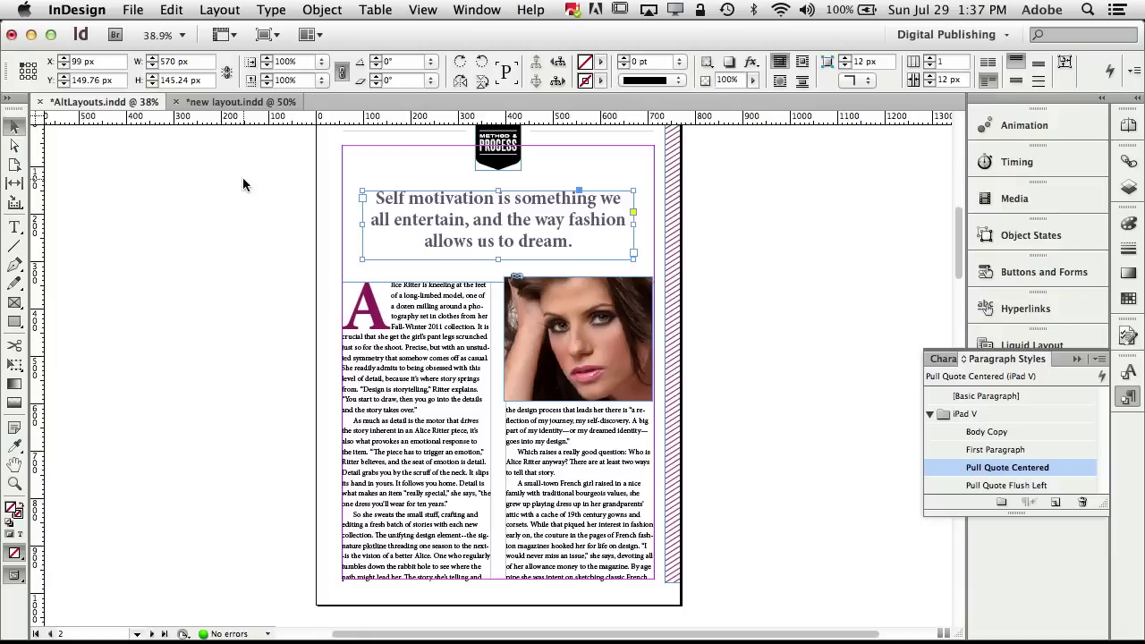
- In new layout.indd, refresh the linked pull quote from its modified link
{"action": "left_click", "coordinate": [228, 103]}
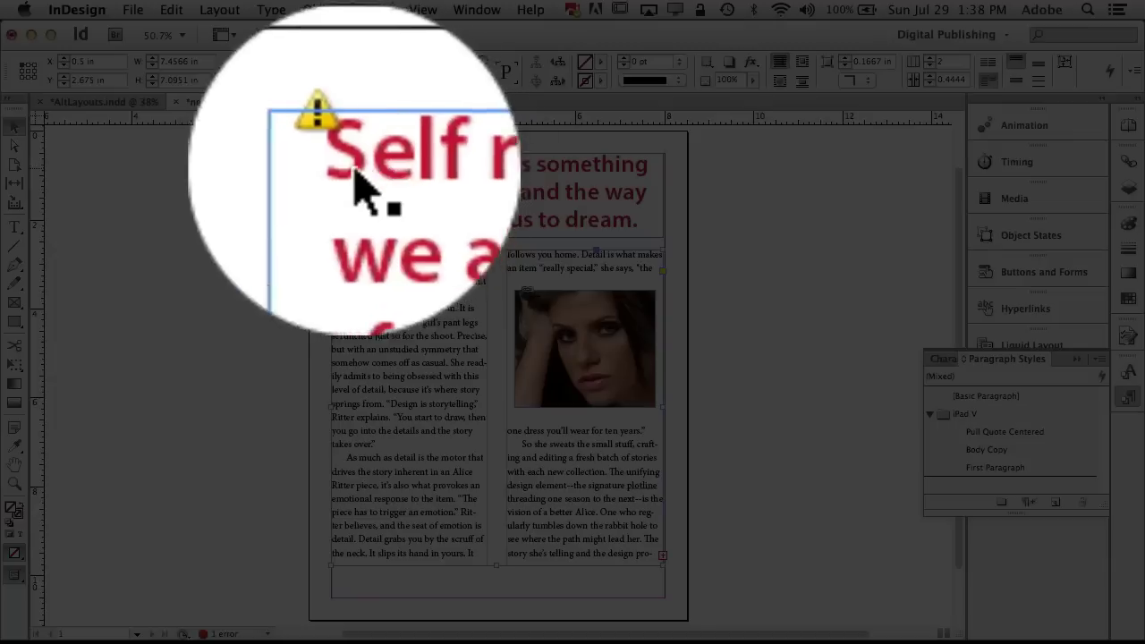
{"action": "mouse_move", "coordinate": [345, 174]}
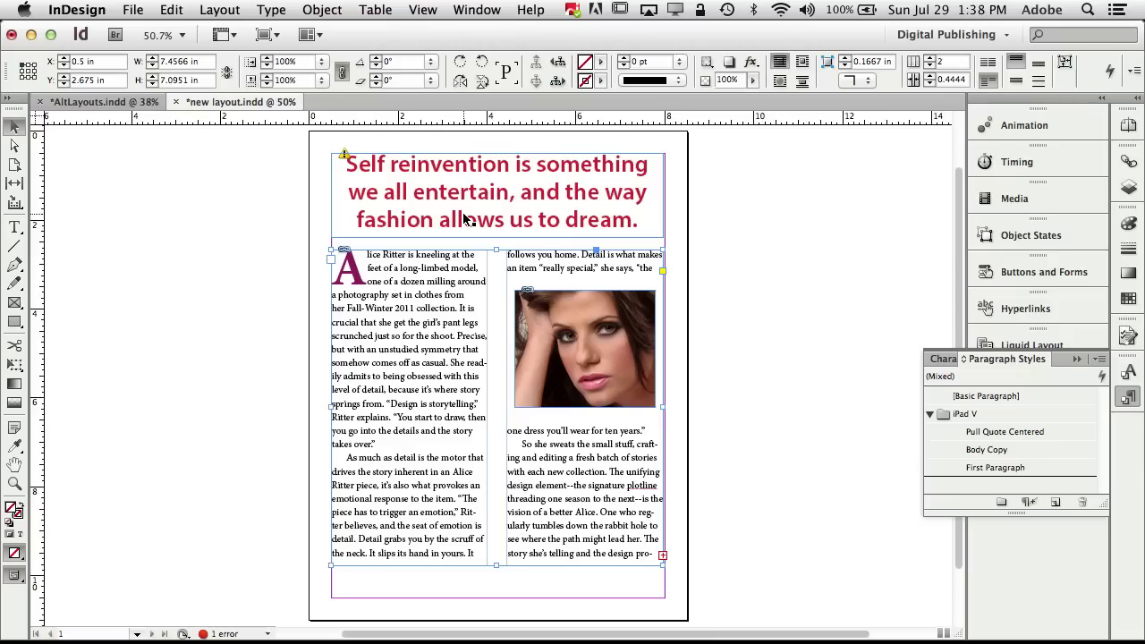
{"action": "left_click", "coordinate": [345, 155]}
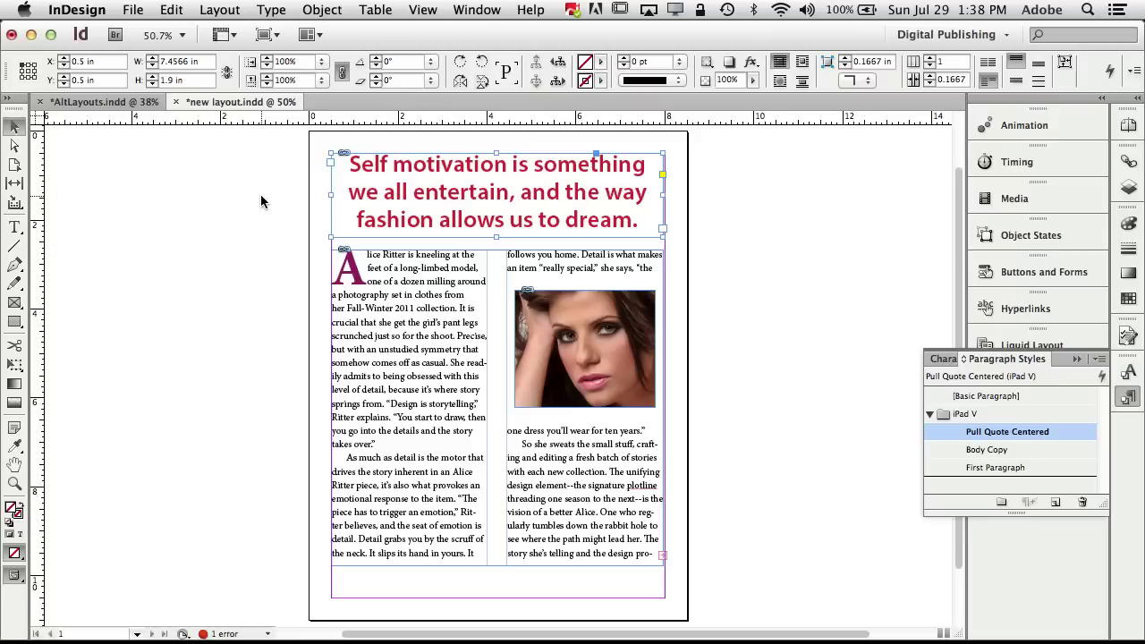